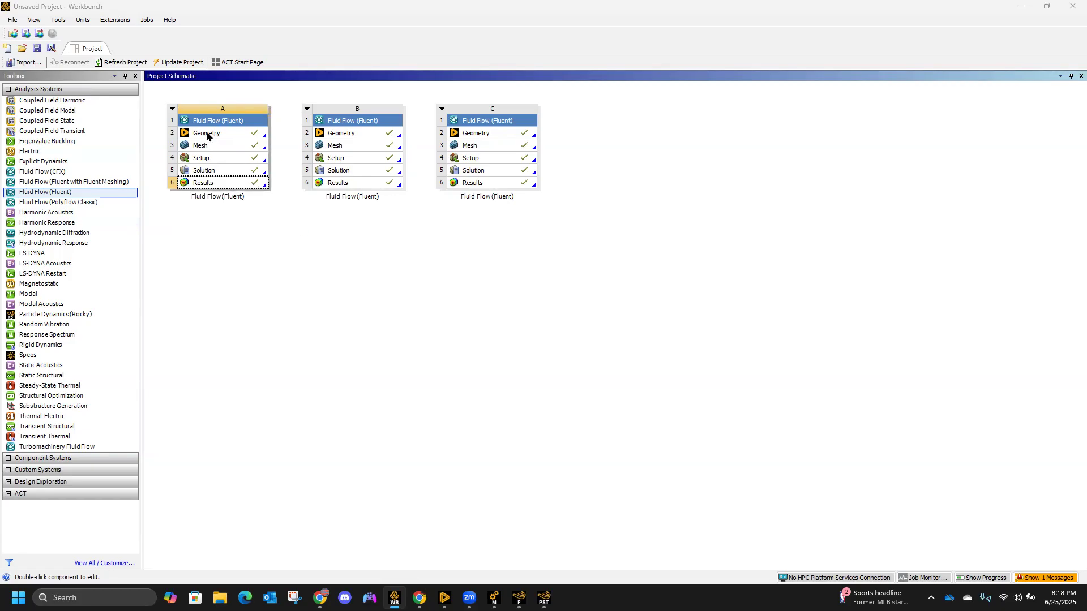
Switch to Ansys Discovery to view the thin channel surface of the geometry, and return to the Workbench project.
{"action": "mouse_move", "coordinate": [444, 597]}
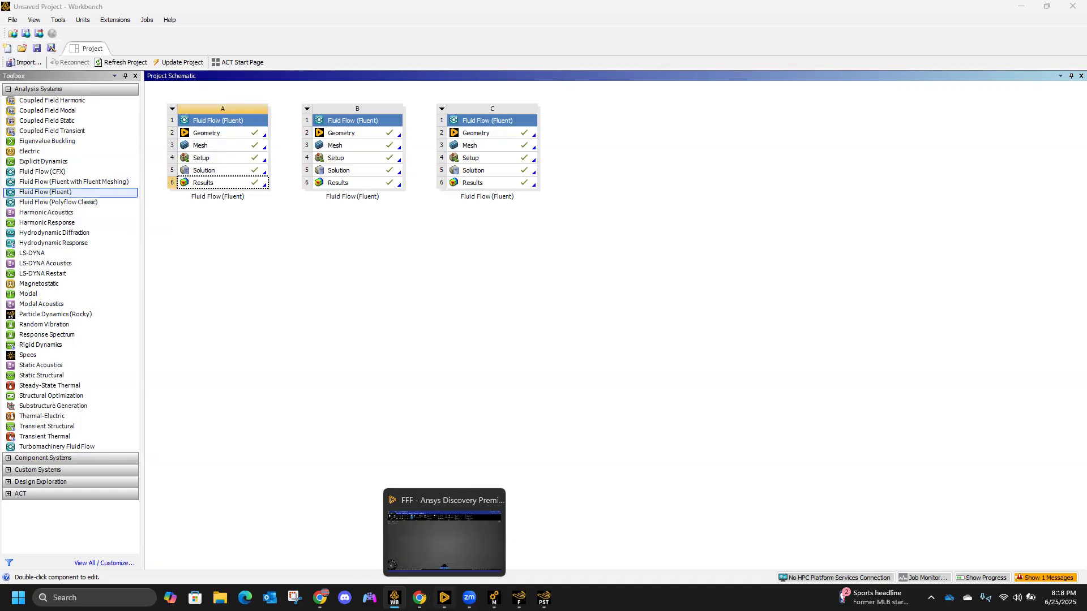
{"action": "left_click", "coordinate": [444, 598]}
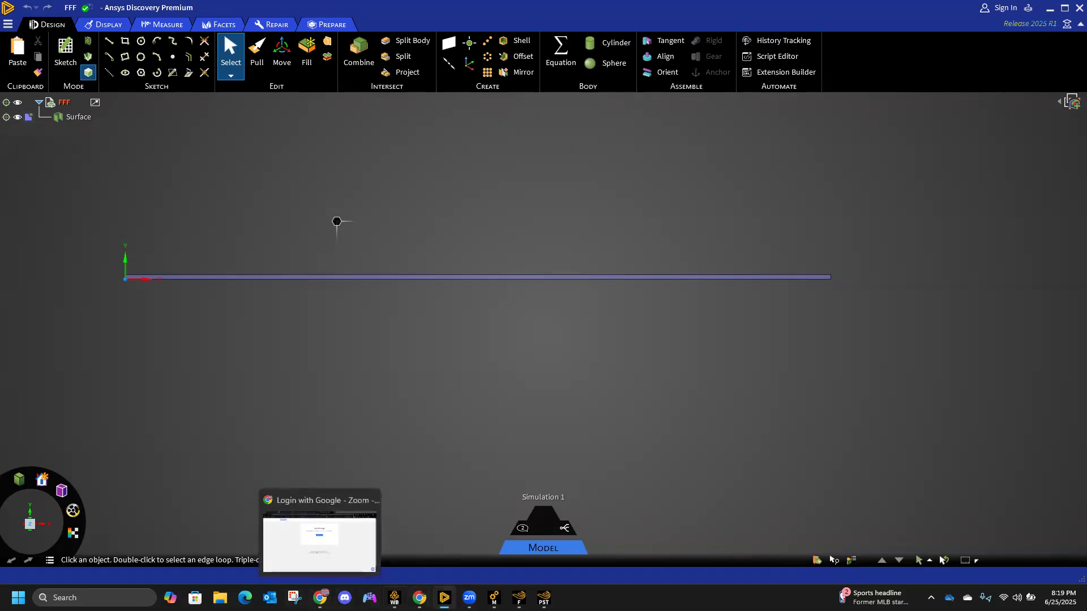
{"action": "left_click", "coordinate": [408, 573]}
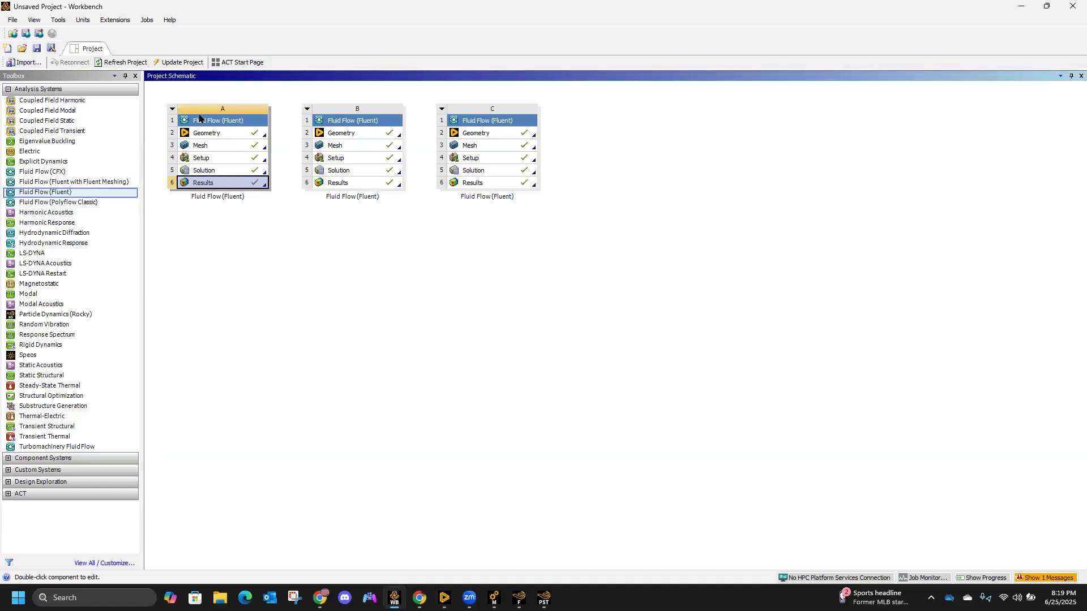
Open system A's mesh in Ansys Meshing and review the Upper Wall, Lower Wall, Inlet and Outlet named selections.
{"action": "double_click", "coordinate": [258, 146]}
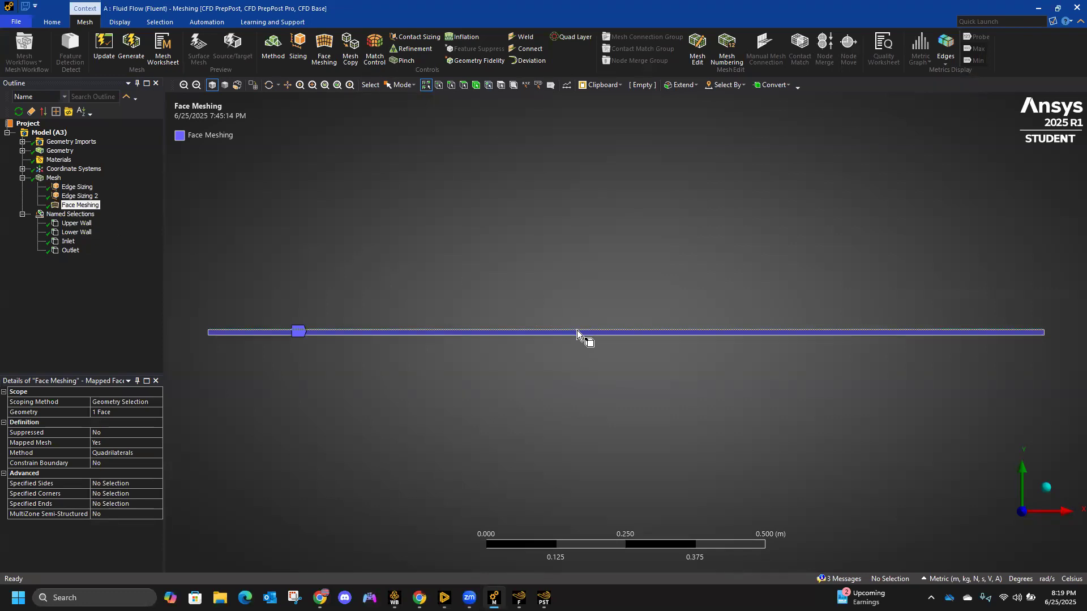
{"action": "left_click", "coordinate": [73, 225]}
{"action": "left_click", "coordinate": [74, 234]}
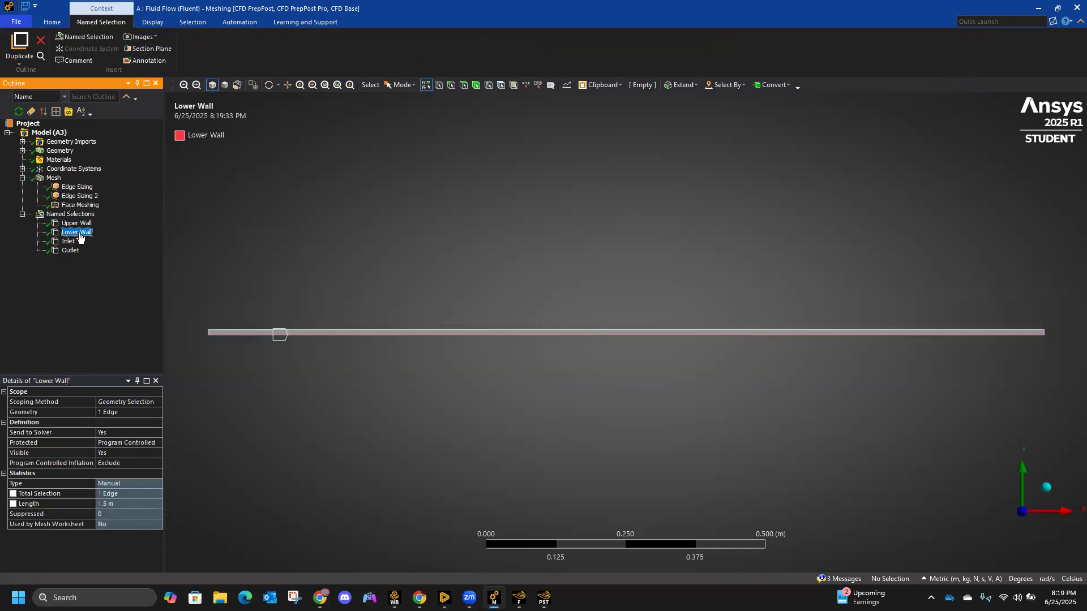
{"action": "left_click", "coordinate": [73, 242]}
{"action": "left_click", "coordinate": [73, 250]}
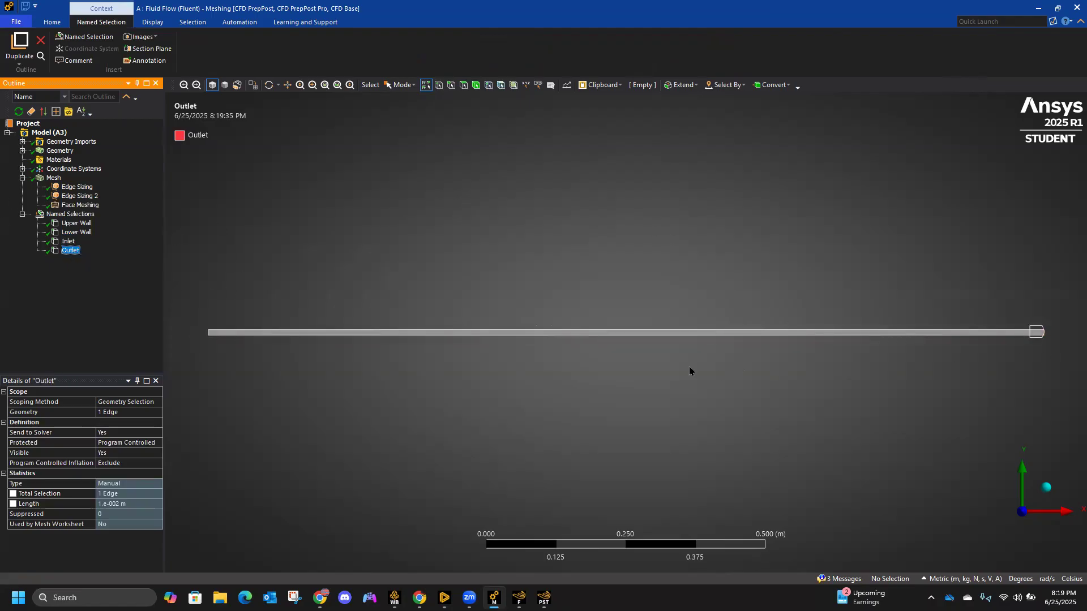
Look through the available named selection tools and the controls that can be inserted under Mesh, without adding any.
{"action": "left_click", "coordinate": [53, 23]}
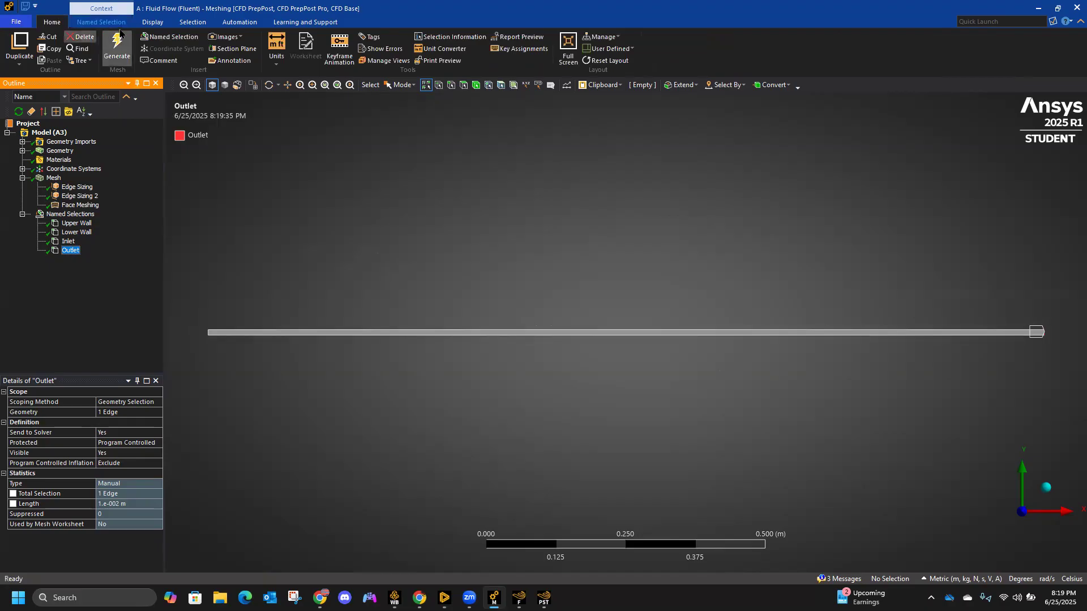
{"action": "left_click", "coordinate": [101, 23]}
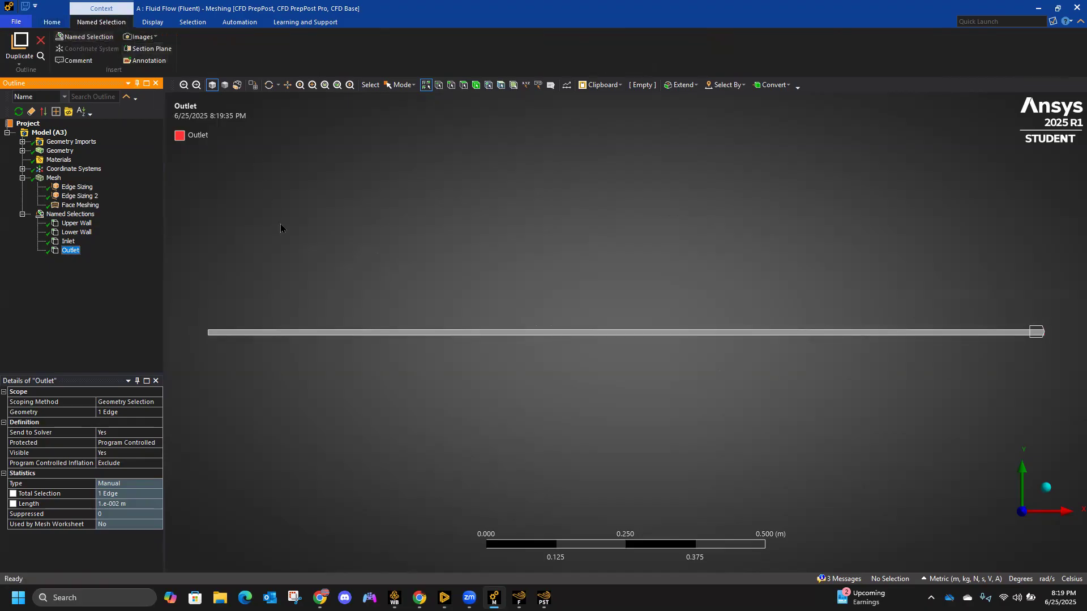
{"action": "left_click", "coordinate": [52, 22]}
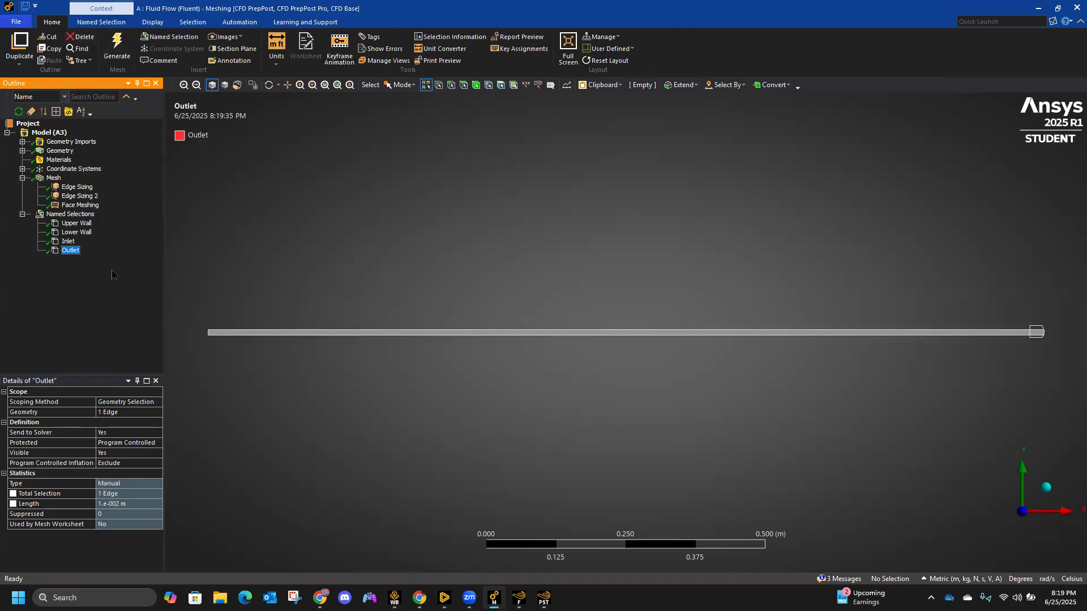
{"action": "left_click", "coordinate": [50, 180]}
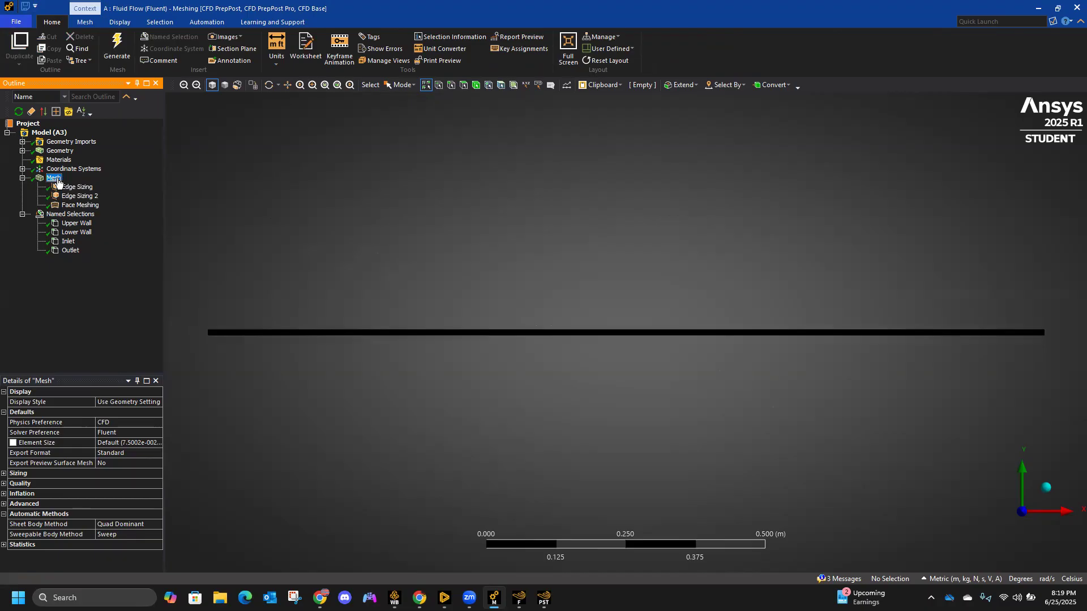
{"action": "right_click", "coordinate": [56, 179]}
{"action": "mouse_move", "coordinate": [130, 186]}
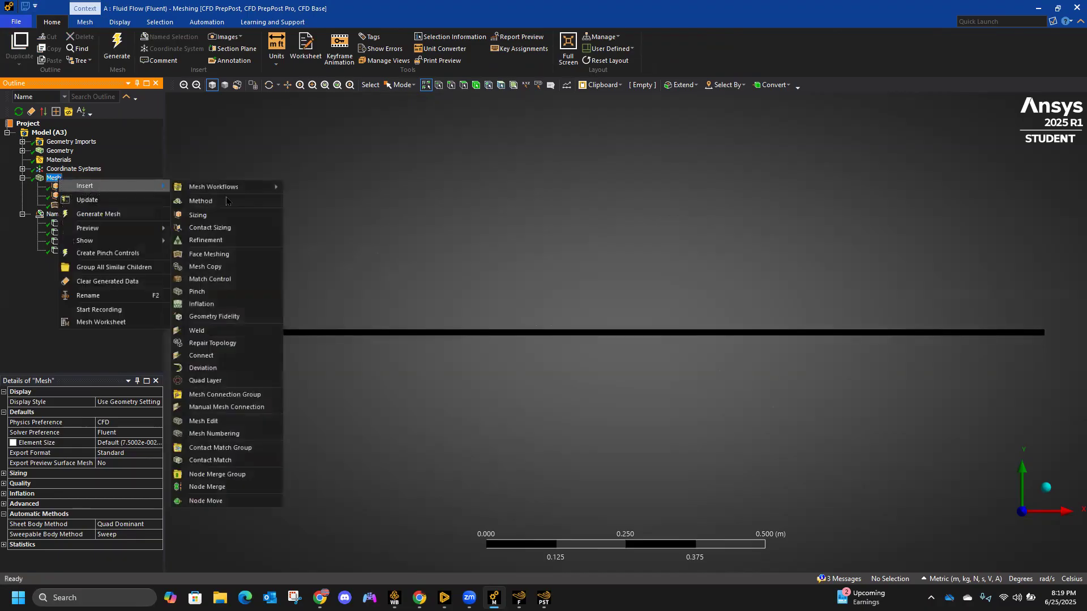
{"action": "left_click", "coordinate": [413, 157]}
Review the Edge Sizing definition, divisions, behavior and curvature settings, as well as the settings of Edge Sizing 2 and Face Meshing.
{"action": "left_click", "coordinate": [78, 188]}
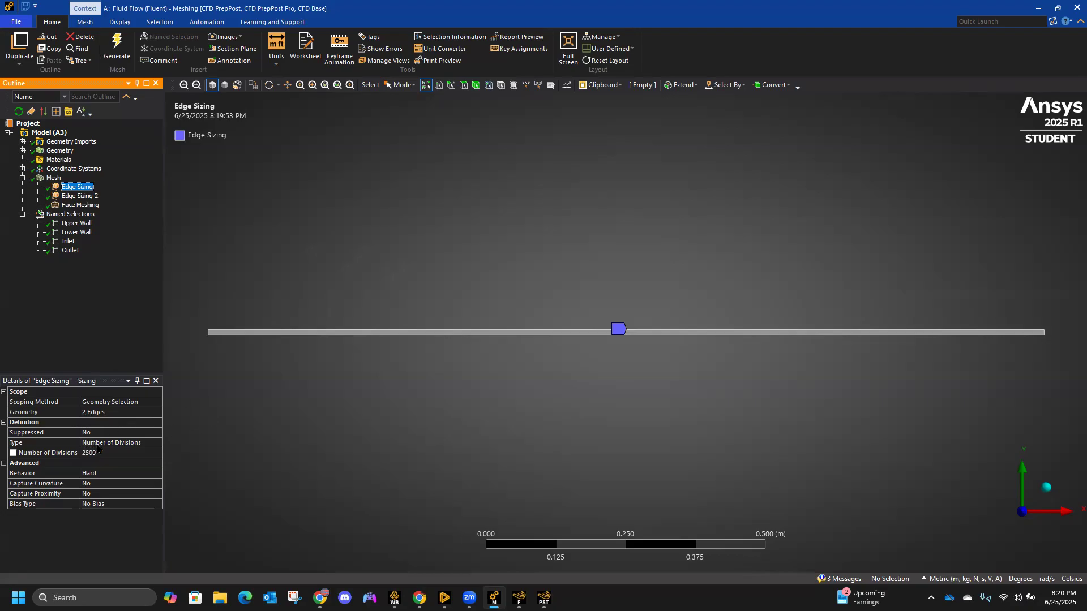
{"action": "left_click", "coordinate": [142, 441]}
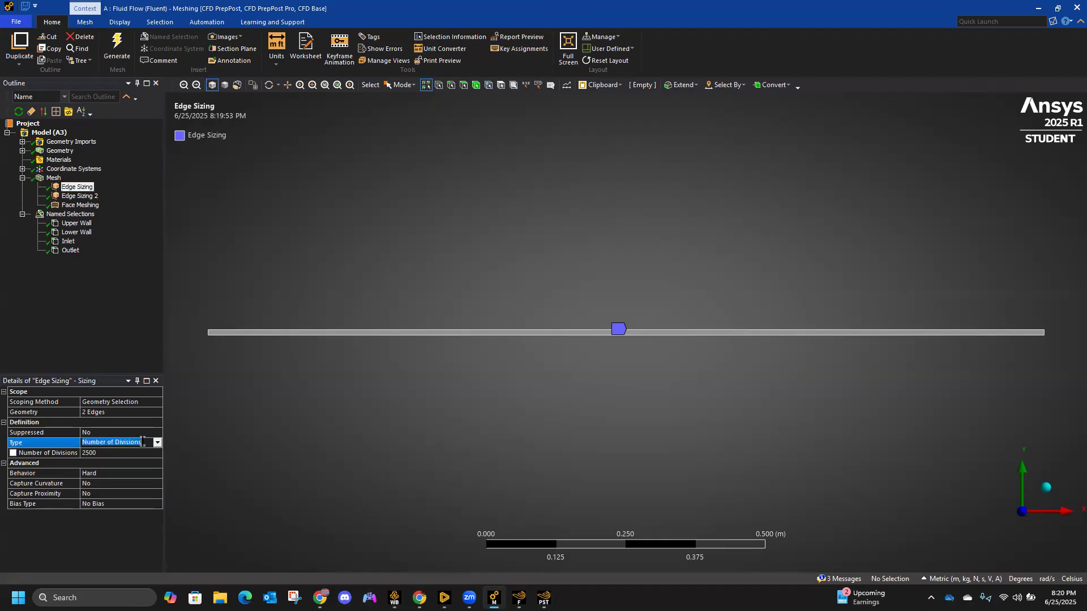
{"action": "left_click", "coordinate": [137, 454]}
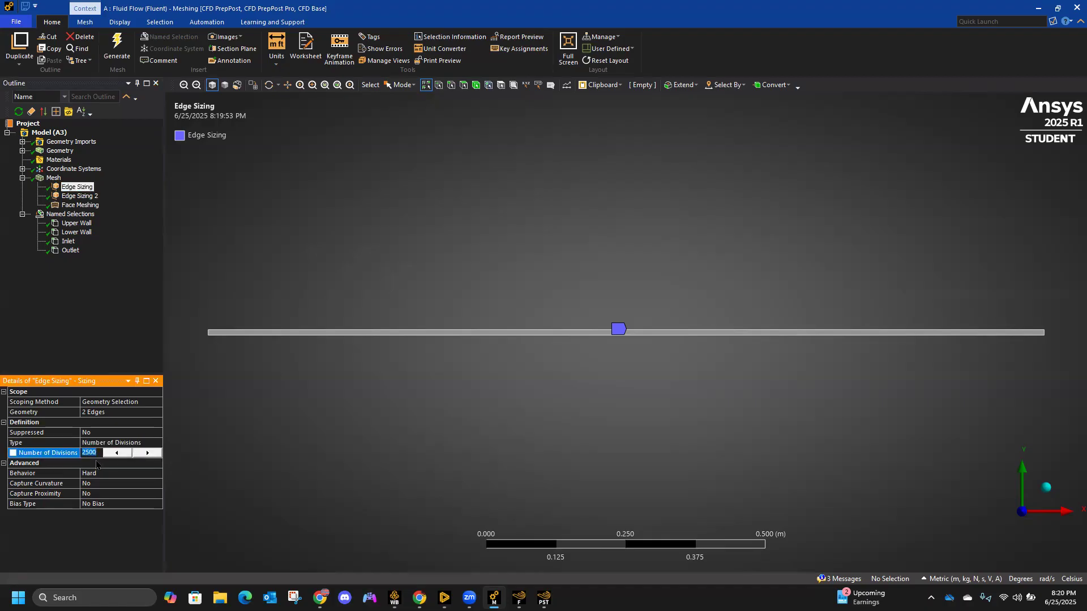
{"action": "left_click", "coordinate": [97, 464]}
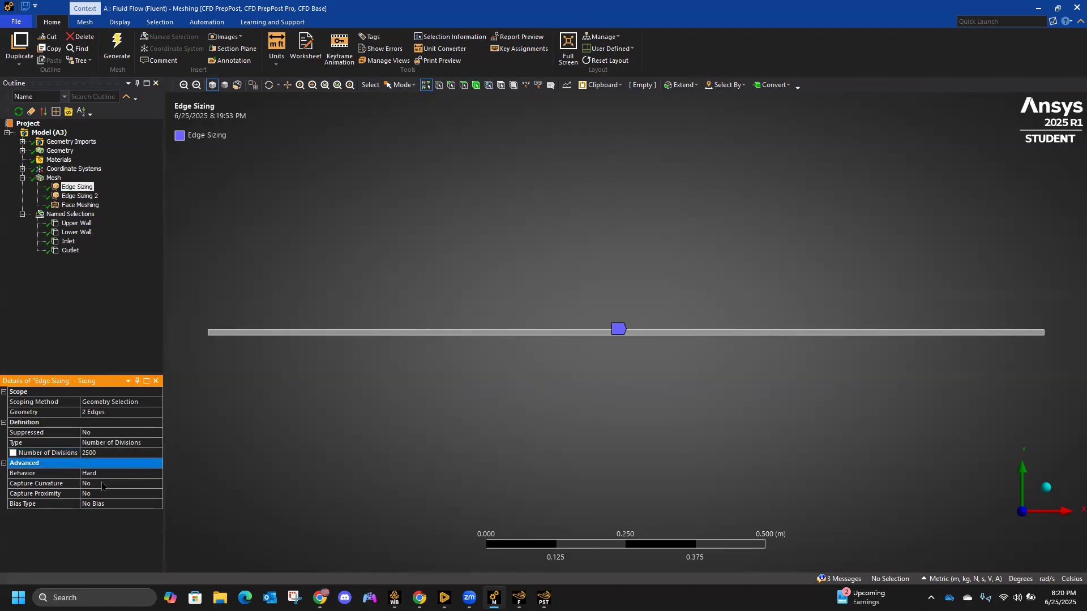
{"action": "left_click", "coordinate": [98, 483]}
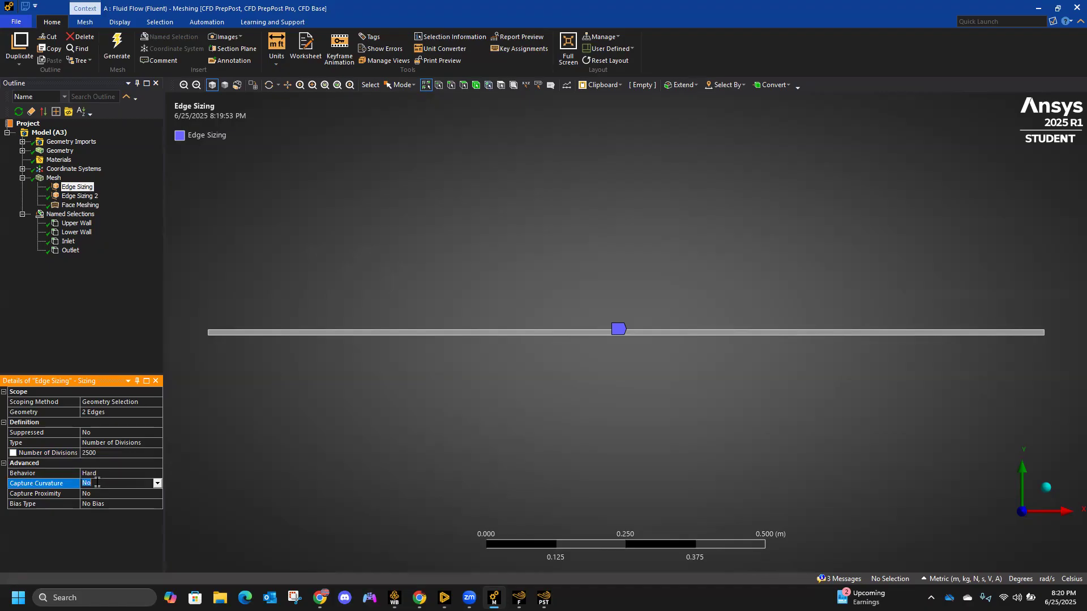
{"action": "left_click", "coordinate": [71, 474]}
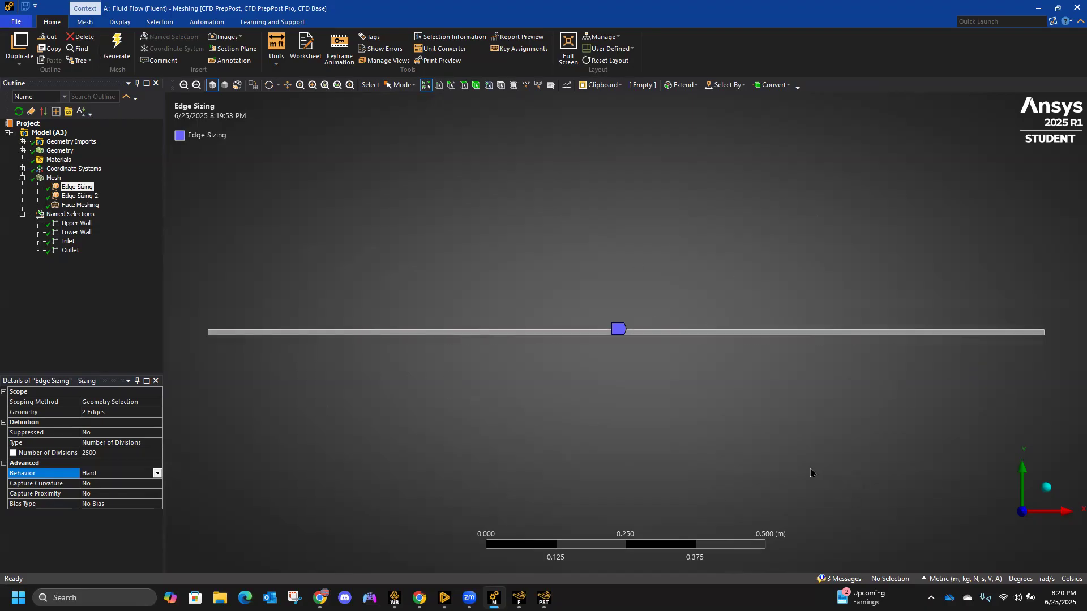
{"action": "left_click", "coordinate": [91, 196]}
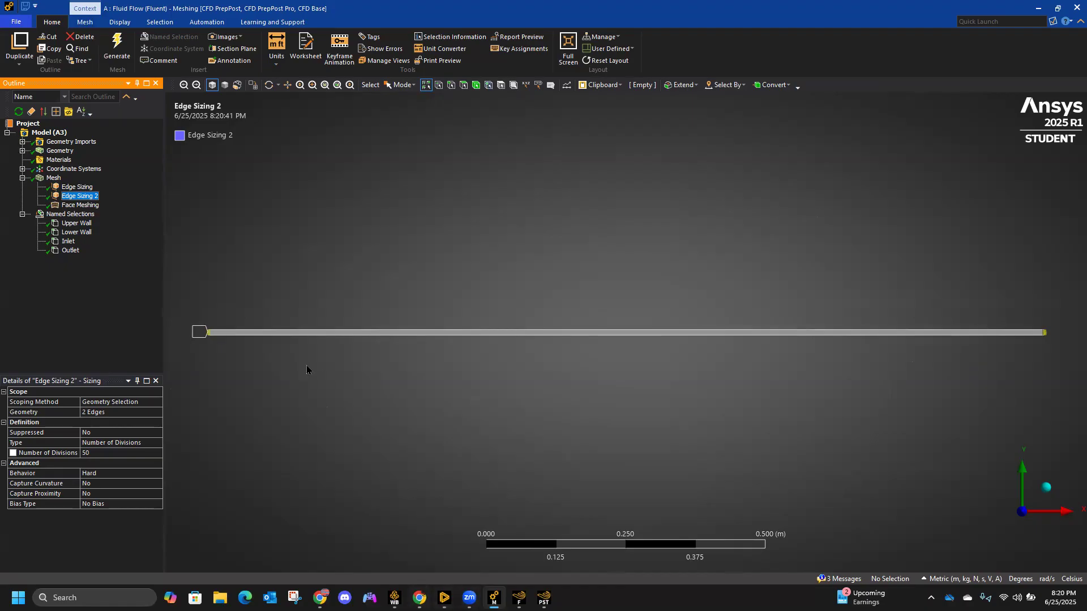
{"action": "left_click", "coordinate": [81, 205]}
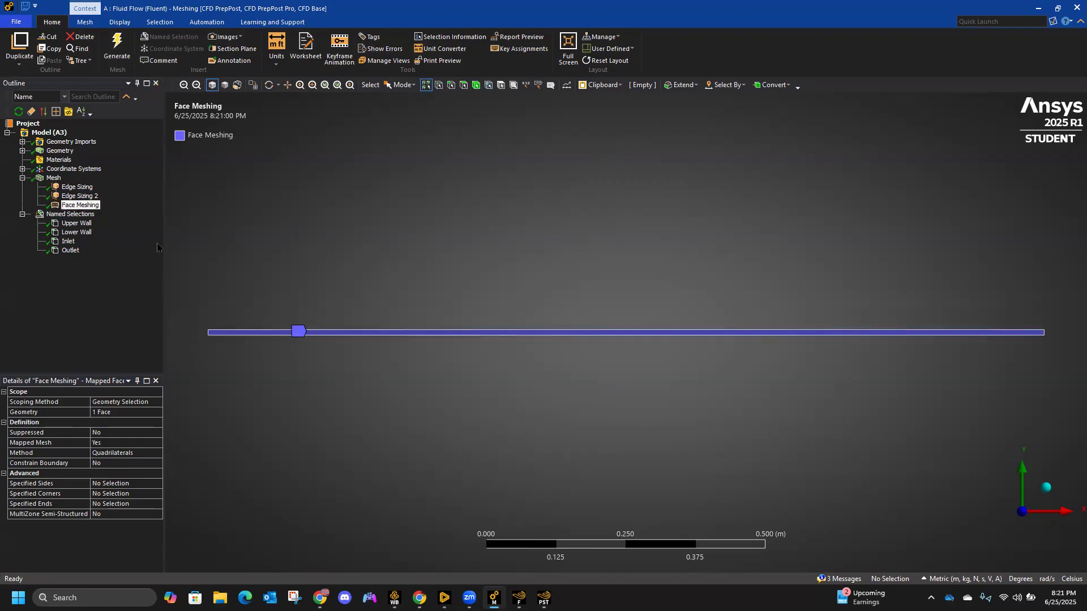
Display the generated mesh, inspect its cells close up along the channel, and fit the whole model back in view.
{"action": "left_click", "coordinate": [54, 179]}
{"action": "right_click_drag", "start_coordinate": [398, 262], "coordinate": [600, 425]}
{"action": "scroll", "coordinate": [555, 365], "scroll_direction": "up", "scroll_amount": 10}
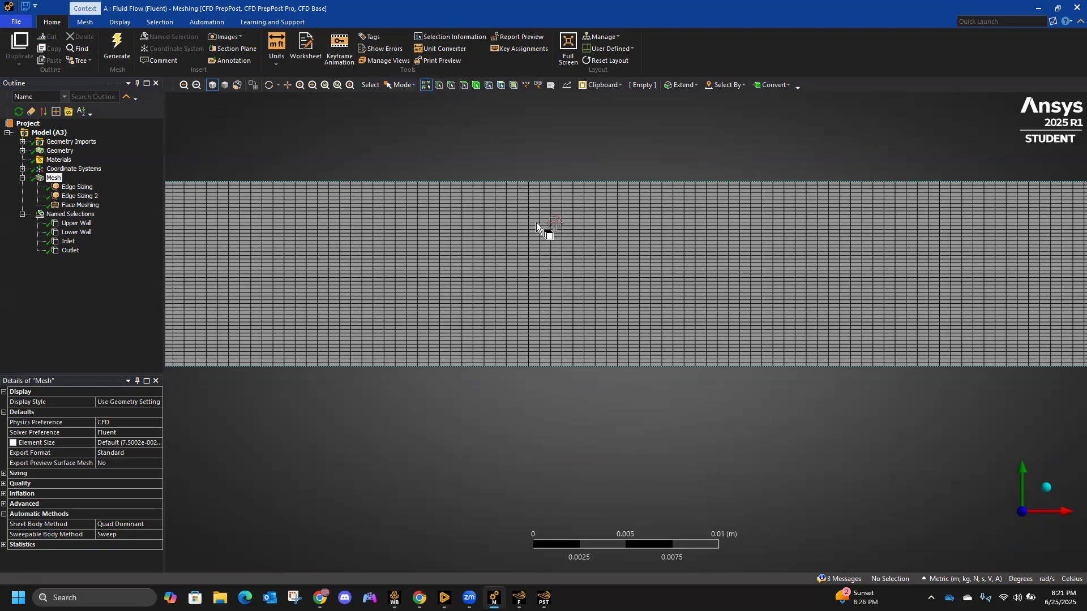
{"action": "key", "text": "F7"}
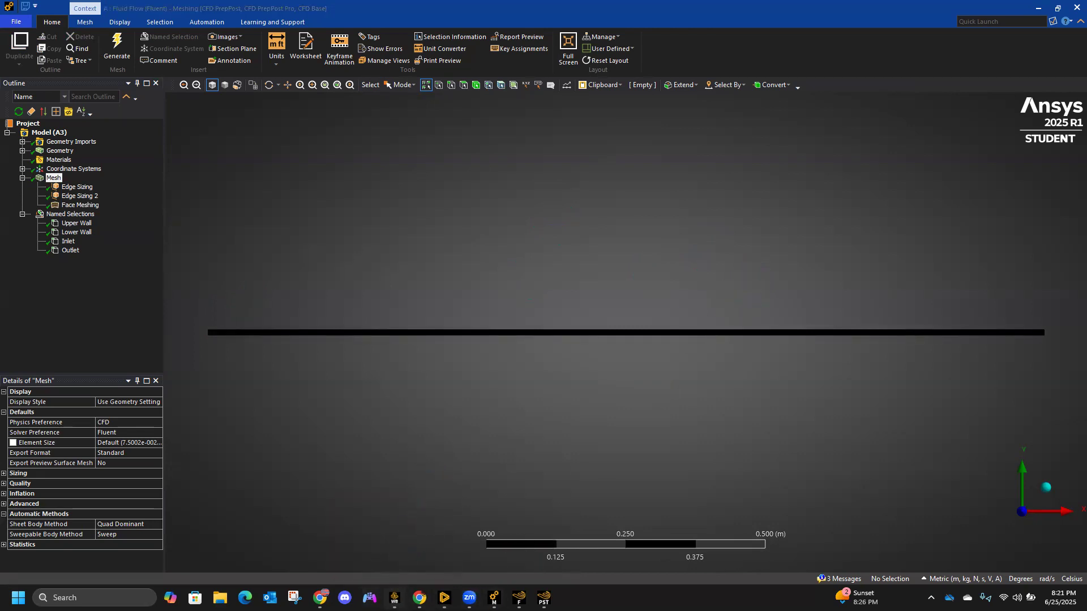
Switch to the Fluent setup of system A and check the absolute convergence criteria of the residual monitors.
{"action": "left_click", "coordinate": [394, 597]}
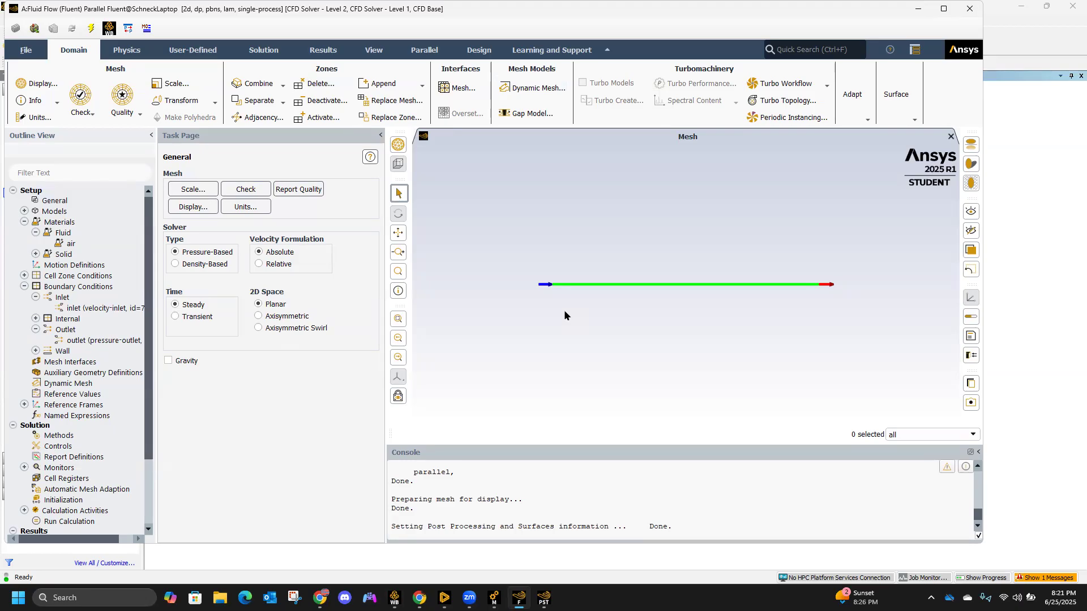
{"action": "left_click", "coordinate": [336, 54]}
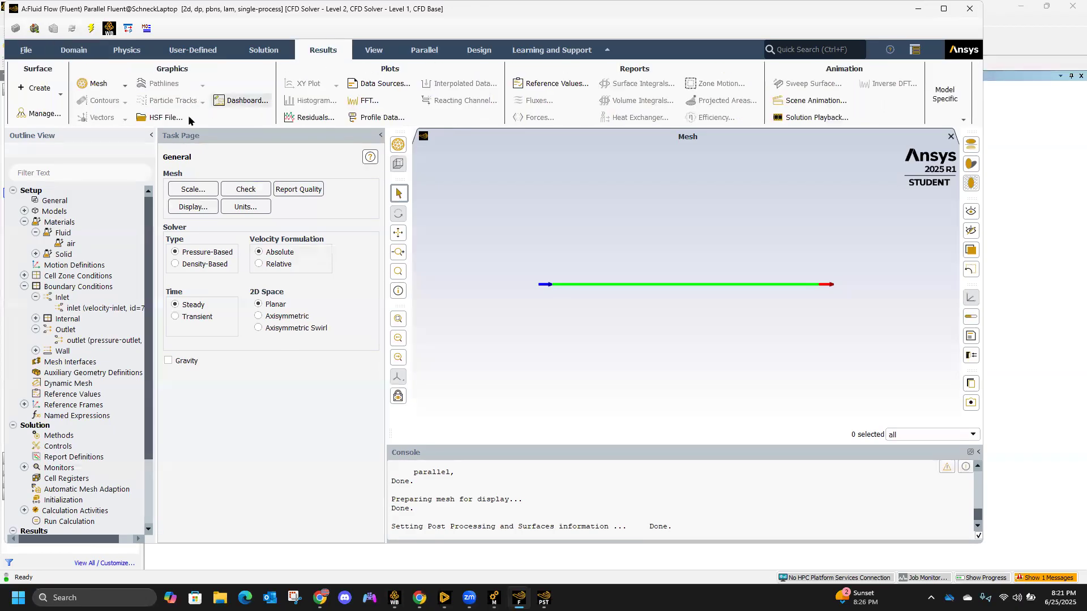
{"action": "left_click", "coordinate": [313, 117]}
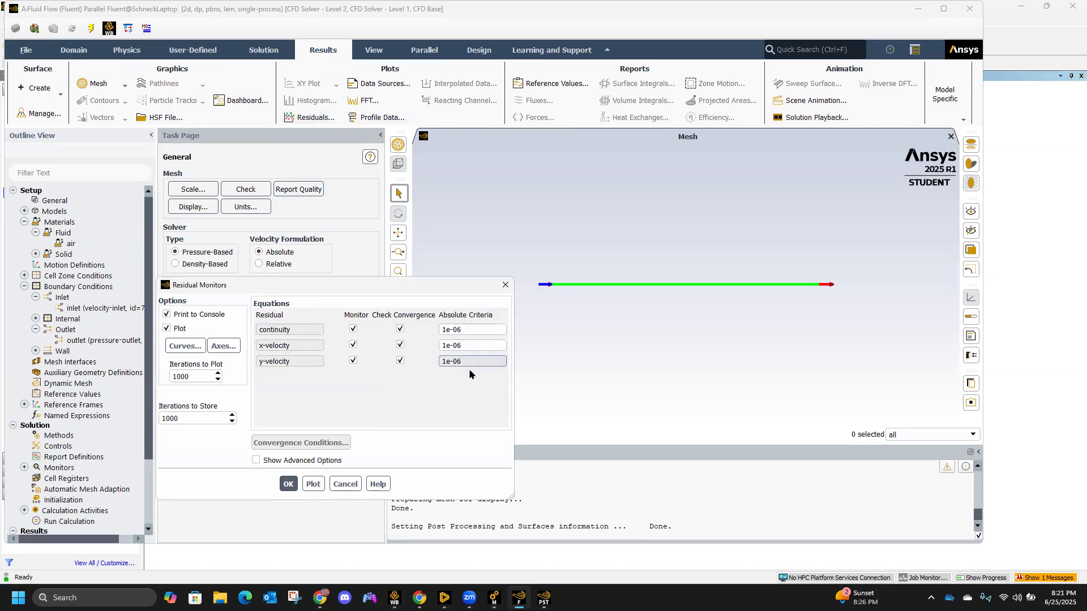
{"action": "left_click", "coordinate": [346, 484]}
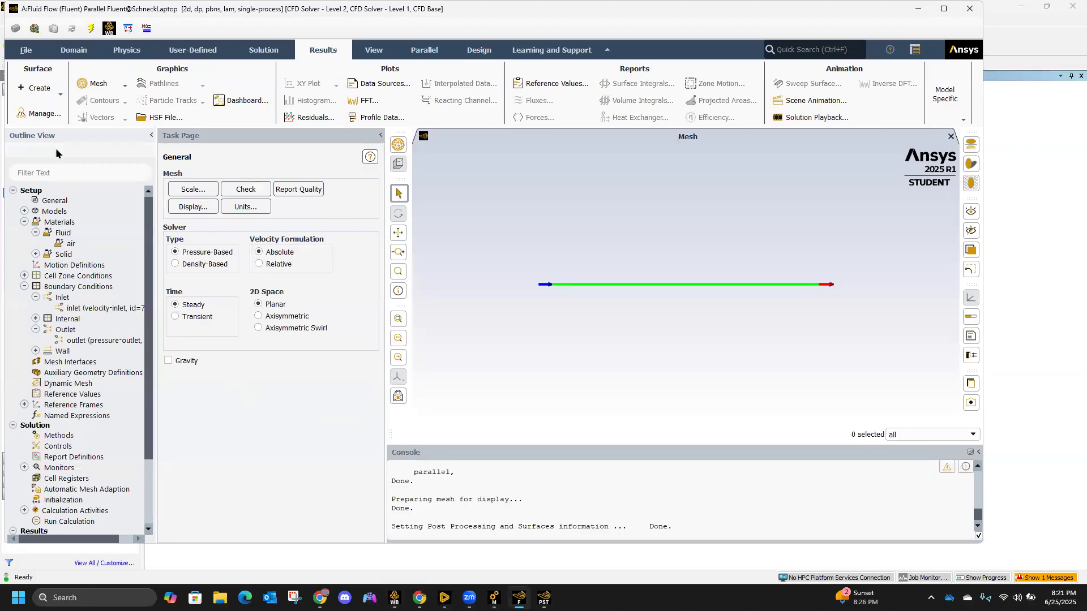
Check the density and viscosity of the air material and the velocity magnitude of the inlet boundary condition.
{"action": "double_click", "coordinate": [70, 244]}
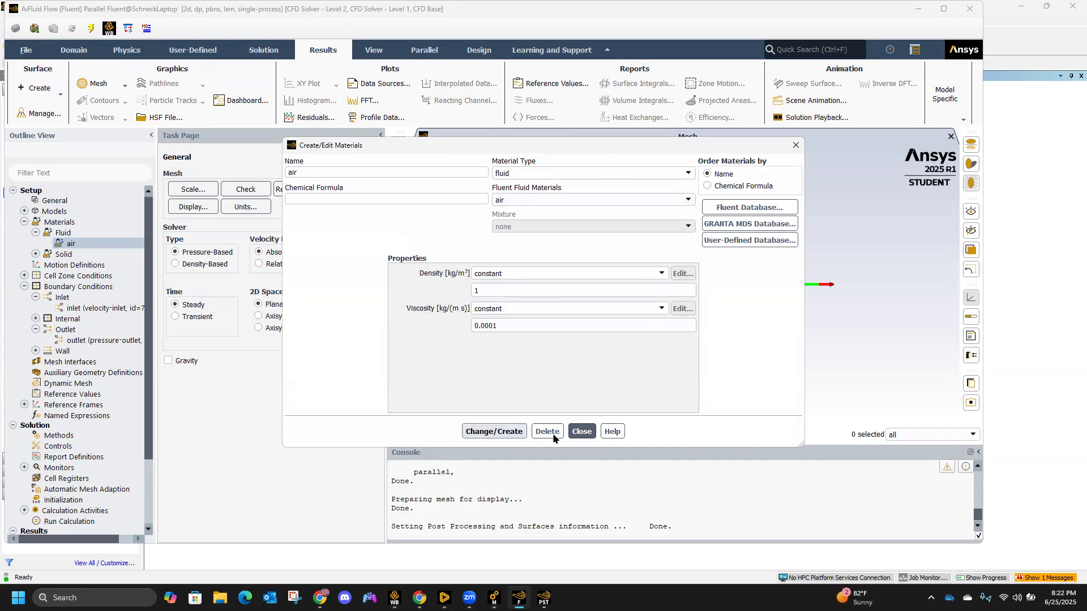
{"action": "left_click", "coordinate": [581, 432]}
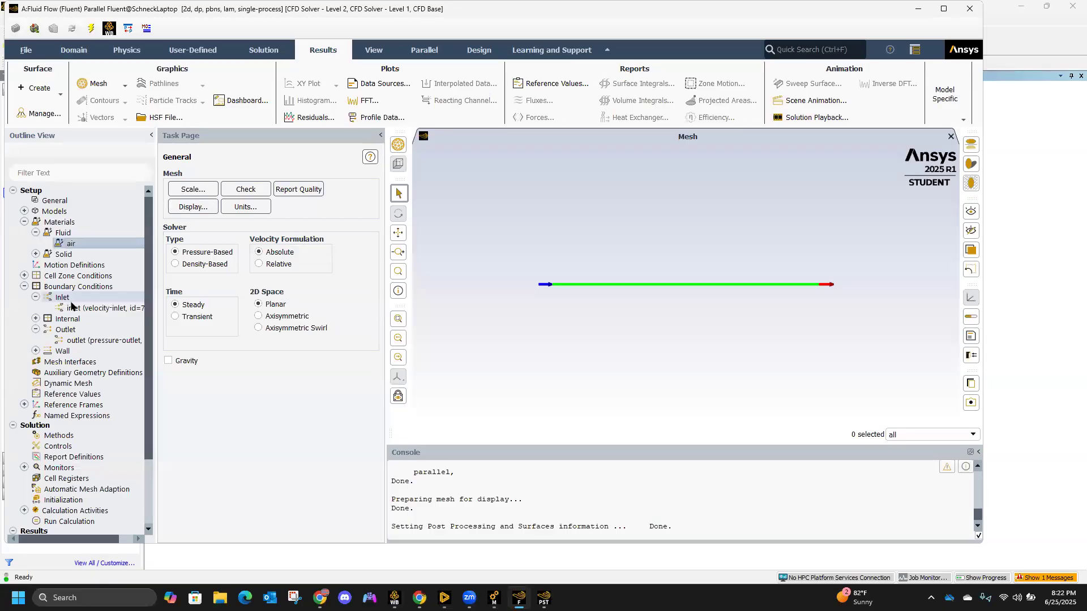
{"action": "left_click", "coordinate": [90, 310]}
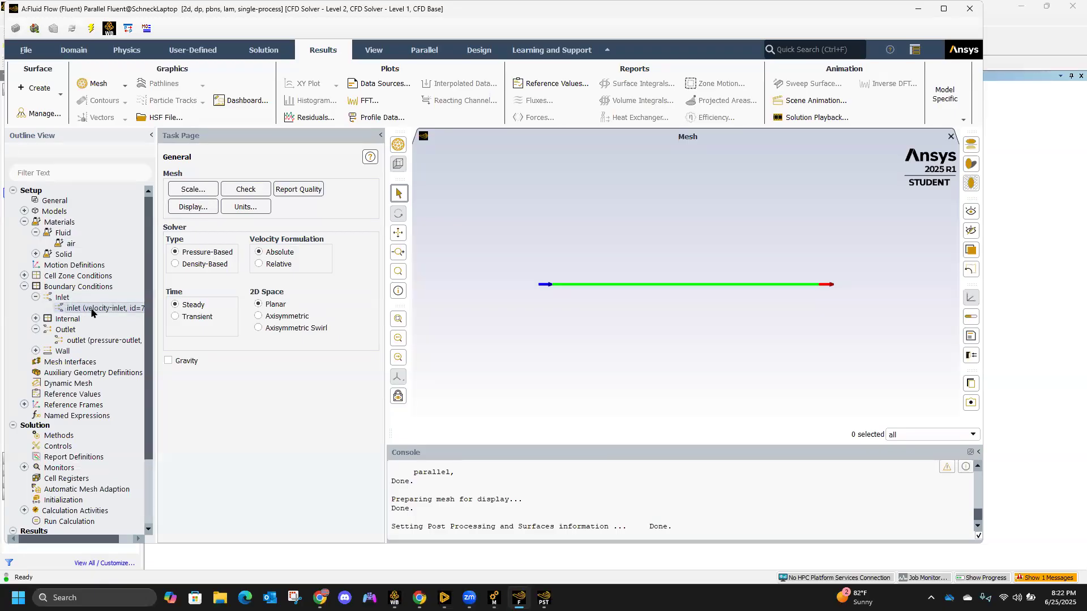
{"action": "double_click", "coordinate": [96, 309]}
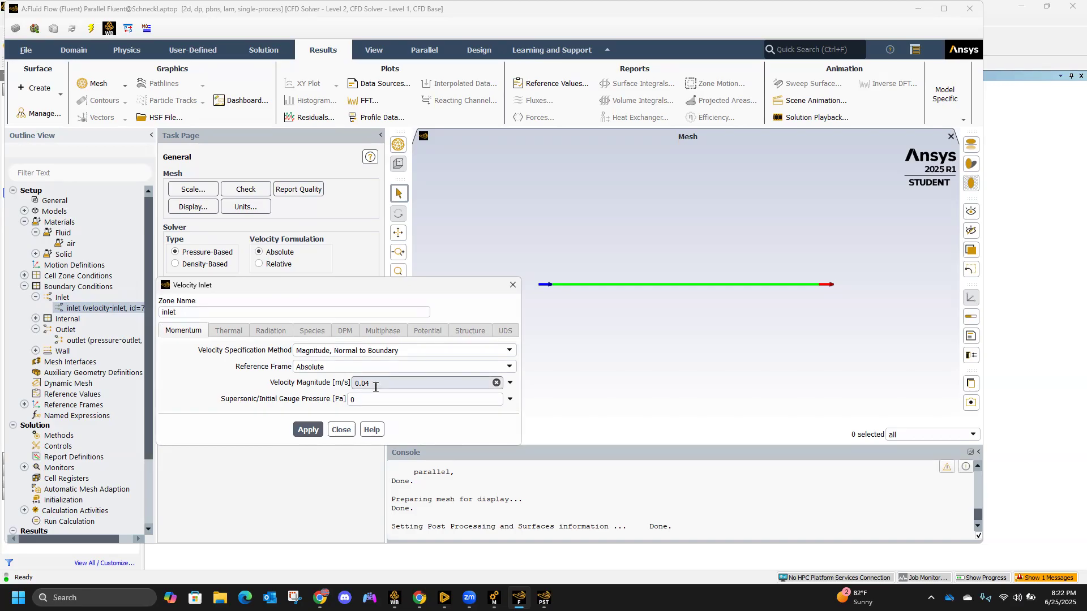
{"action": "left_click", "coordinate": [339, 430]}
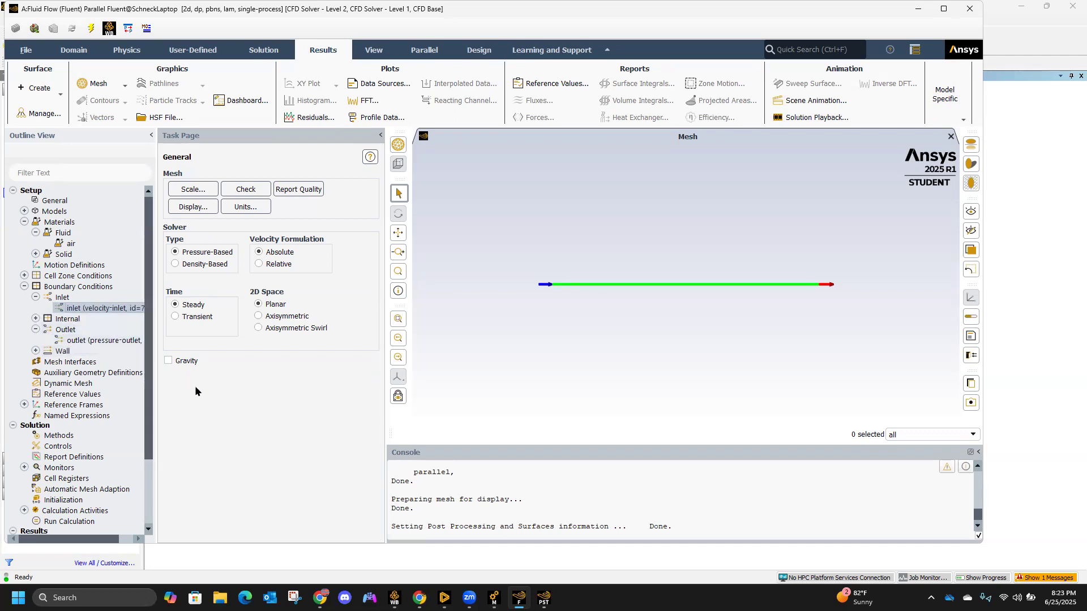
Review the Reference Values computed from the inlet and view the Run Calculation options without starting a calculation.
{"action": "left_click", "coordinate": [85, 395]}
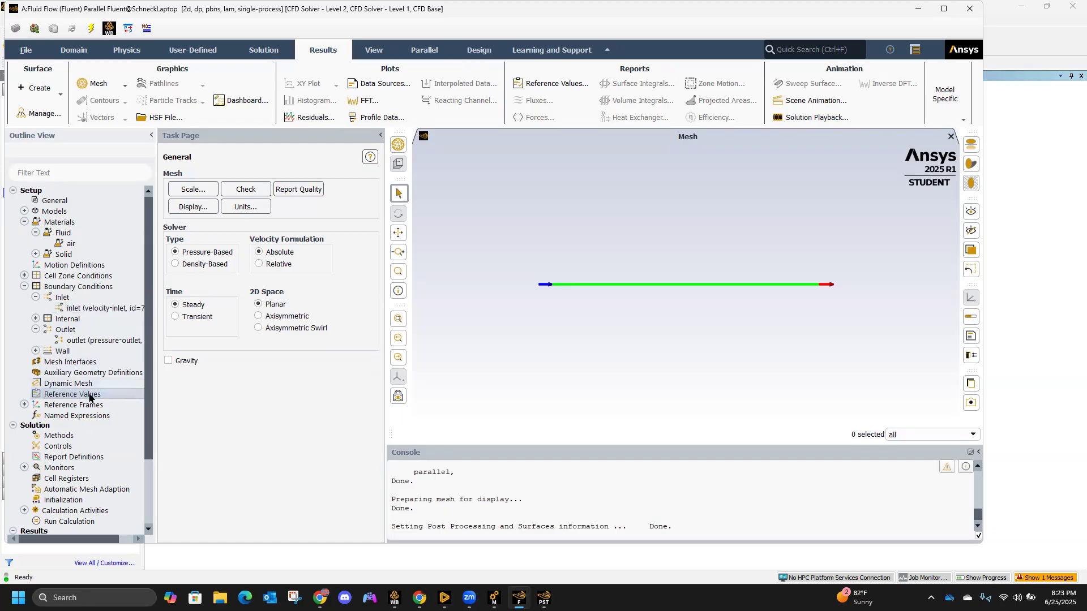
{"action": "double_click", "coordinate": [90, 394]}
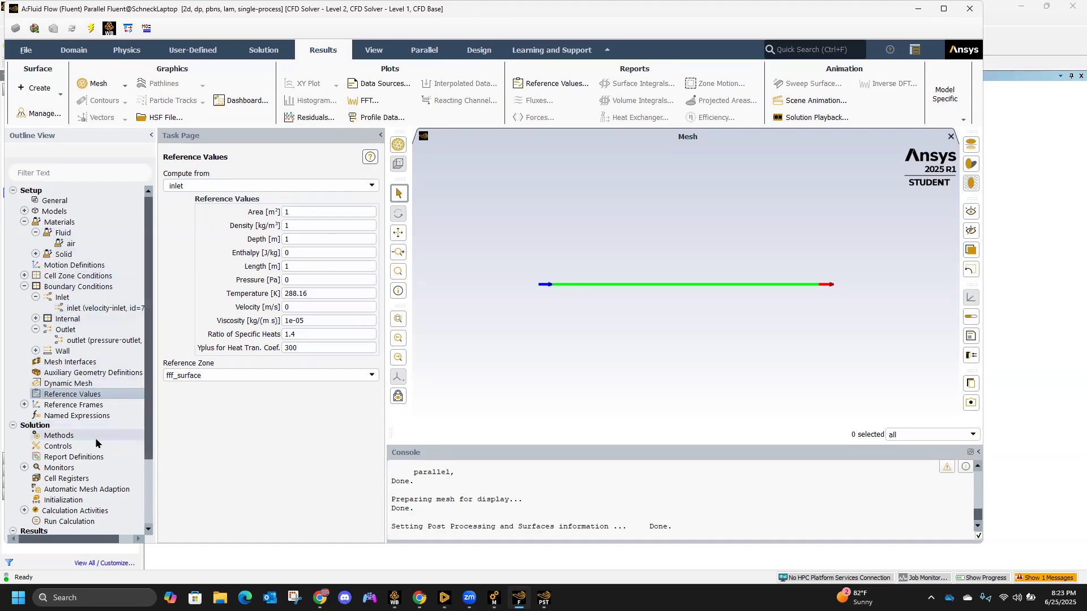
{"action": "scroll", "coordinate": [67, 405], "scroll_direction": "down", "scroll_amount": 3}
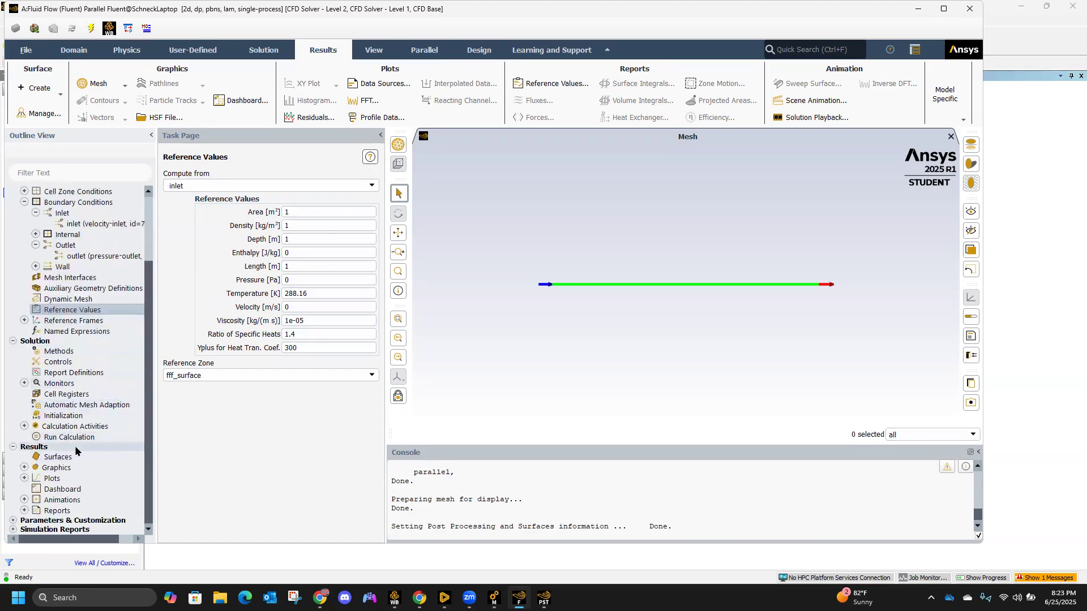
{"action": "right_click", "coordinate": [67, 439]}
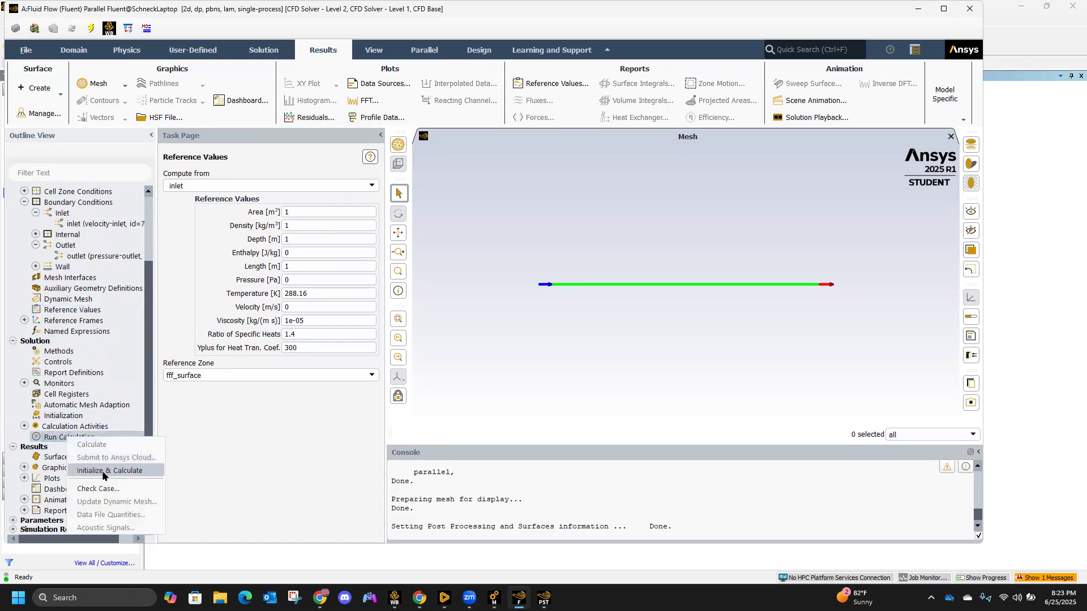
{"action": "left_click", "coordinate": [214, 466]}
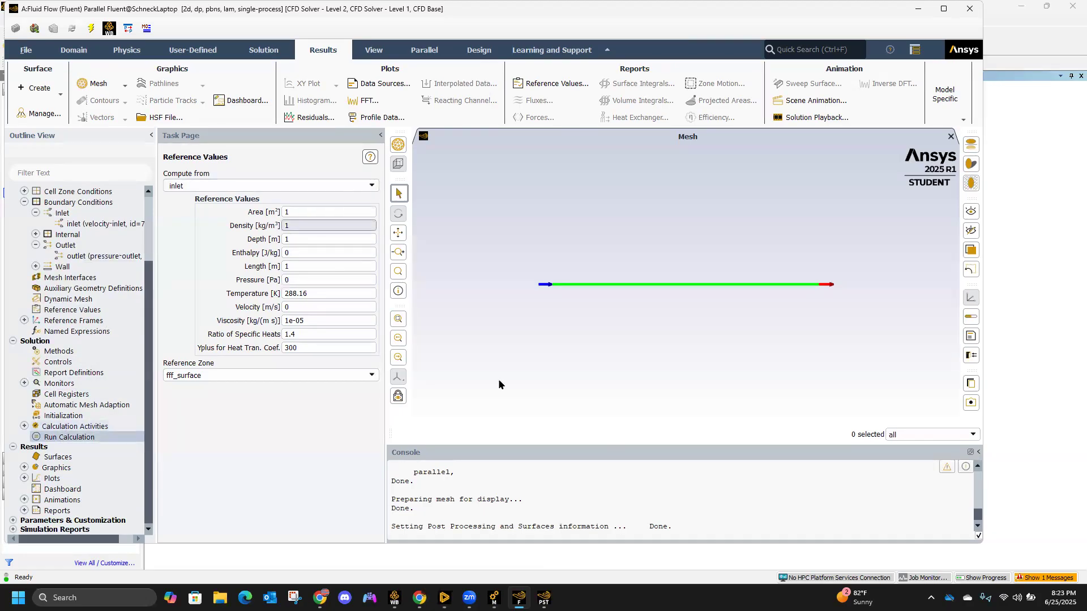
Switch to the CFD-Post results of system A and view the velocity contour along the channel.
{"action": "right_click", "coordinate": [75, 436]}
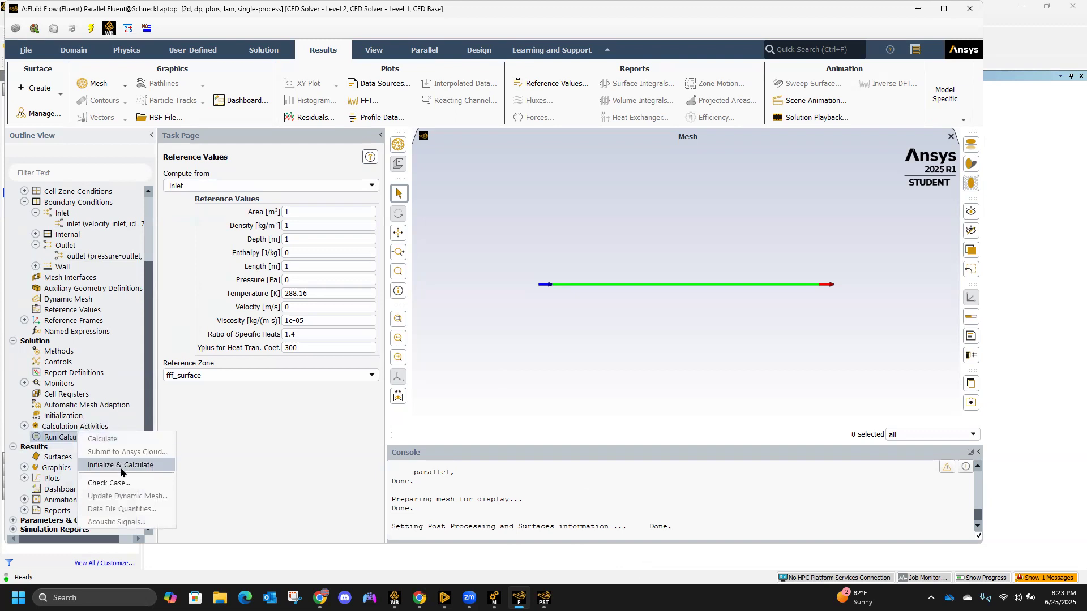
{"action": "left_click", "coordinate": [526, 475]}
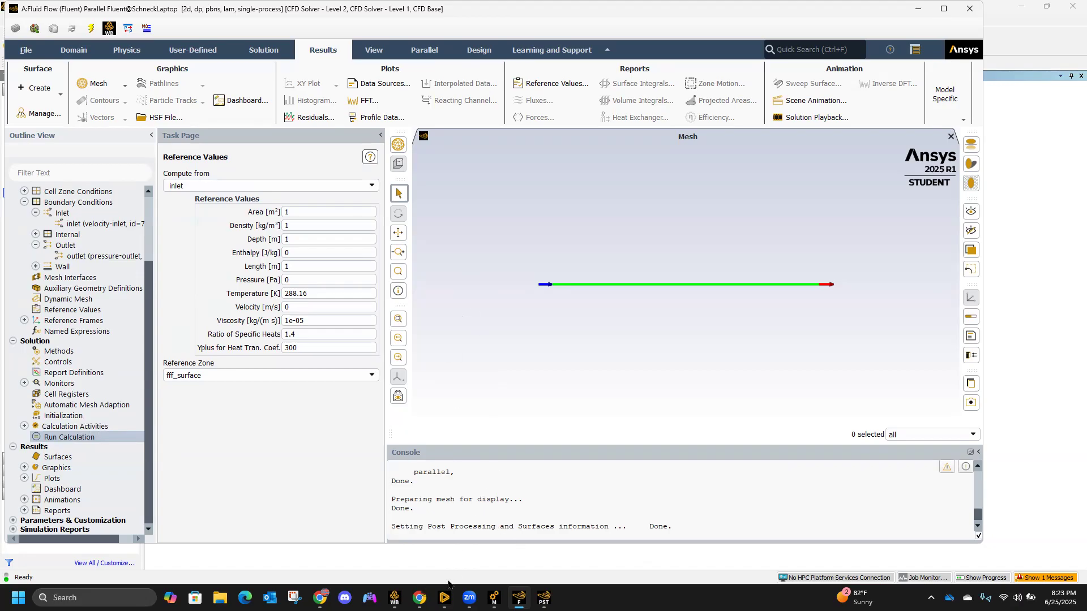
{"action": "left_click", "coordinate": [395, 598]}
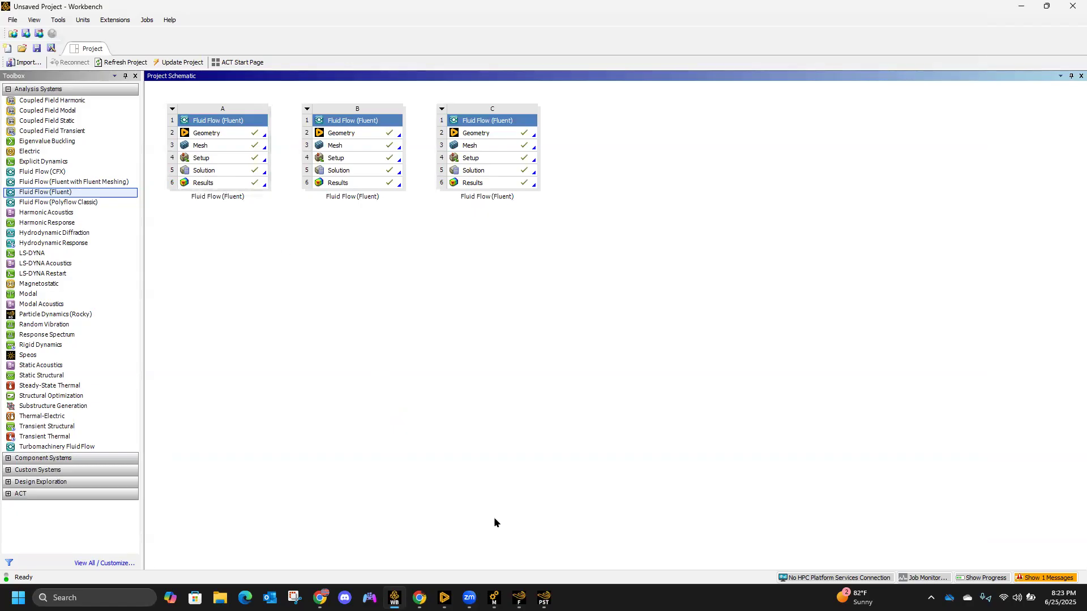
{"action": "left_click", "coordinate": [544, 596]}
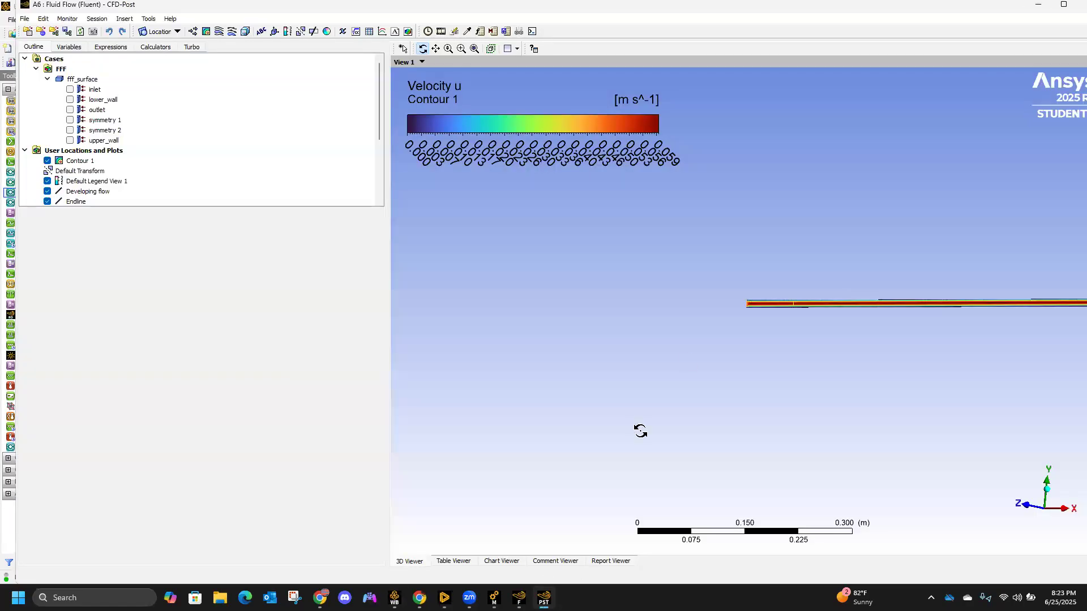
{"action": "scroll", "coordinate": [827, 227], "scroll_direction": "down", "scroll_amount": 5}
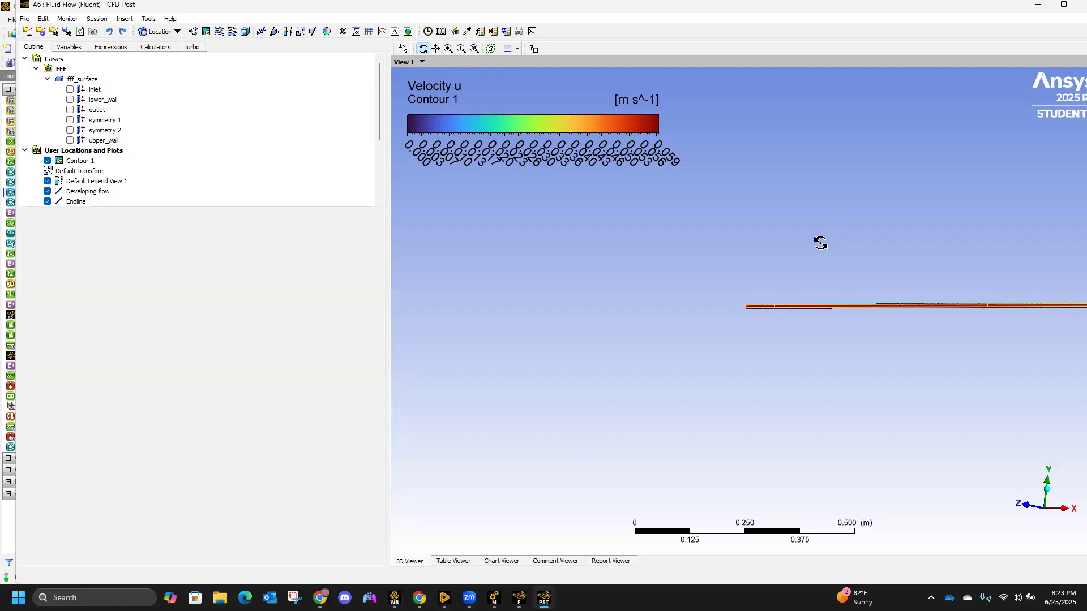
{"action": "scroll", "coordinate": [822, 248], "scroll_direction": "down", "scroll_amount": 1}
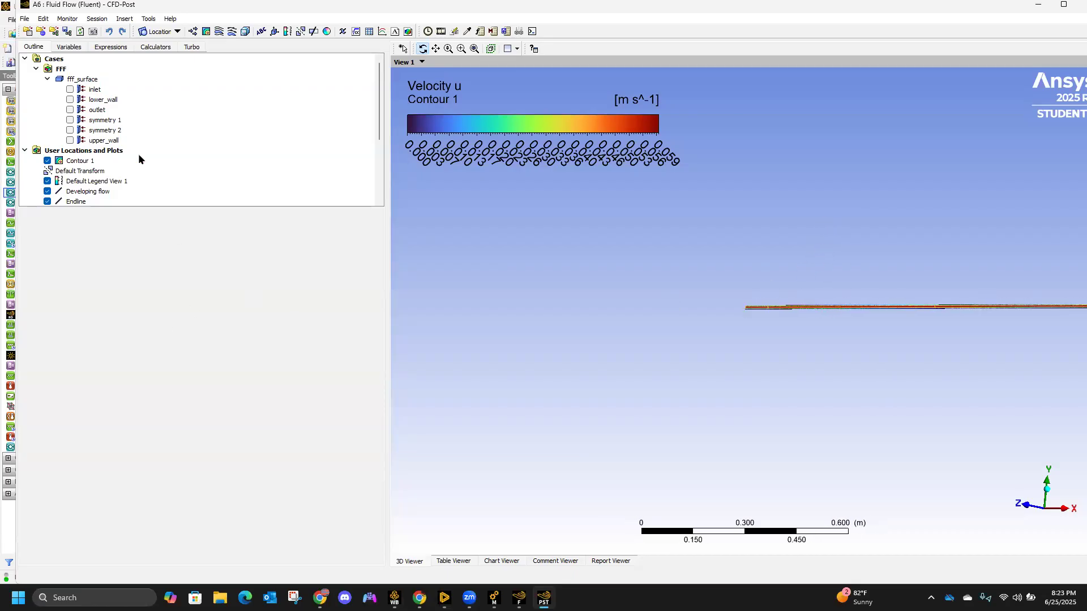
{"action": "left_click", "coordinate": [518, 598]}
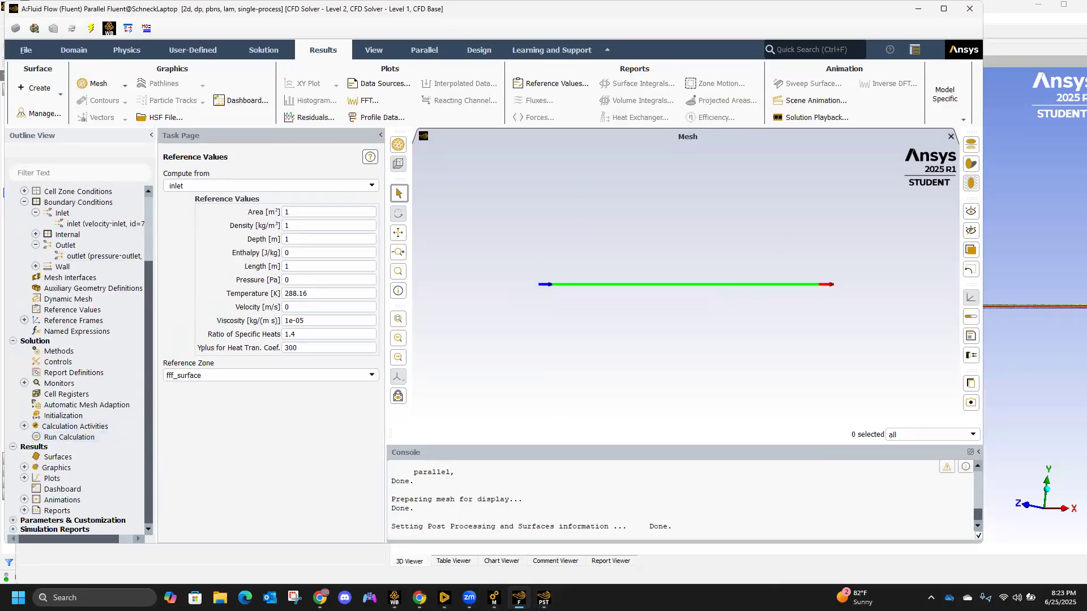
{"action": "left_click", "coordinate": [543, 597]}
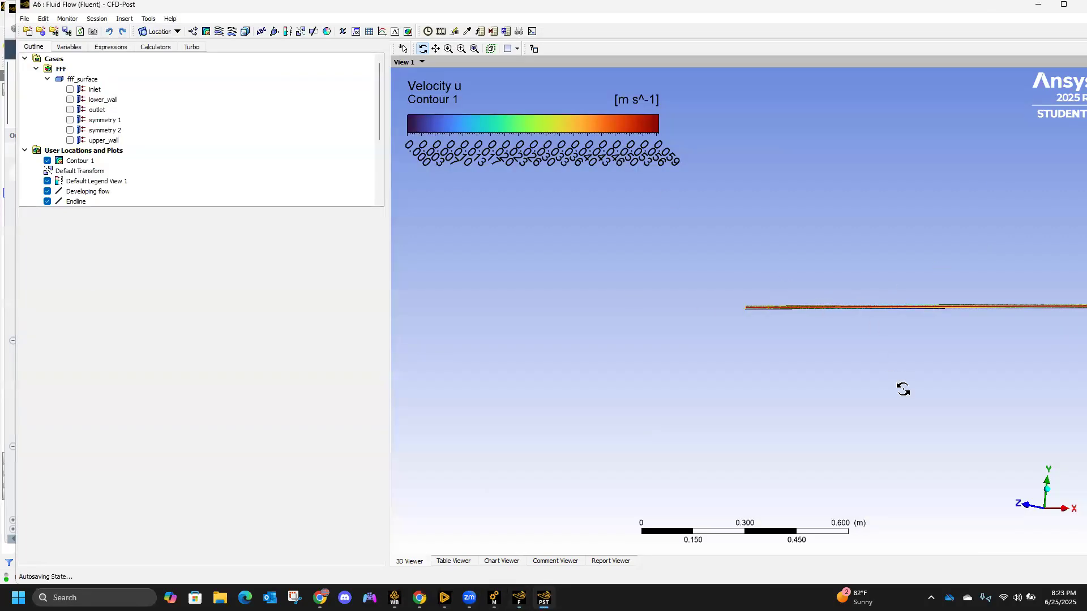
{"action": "left_click", "coordinate": [161, 31]}
{"action": "left_click", "coordinate": [170, 70]}
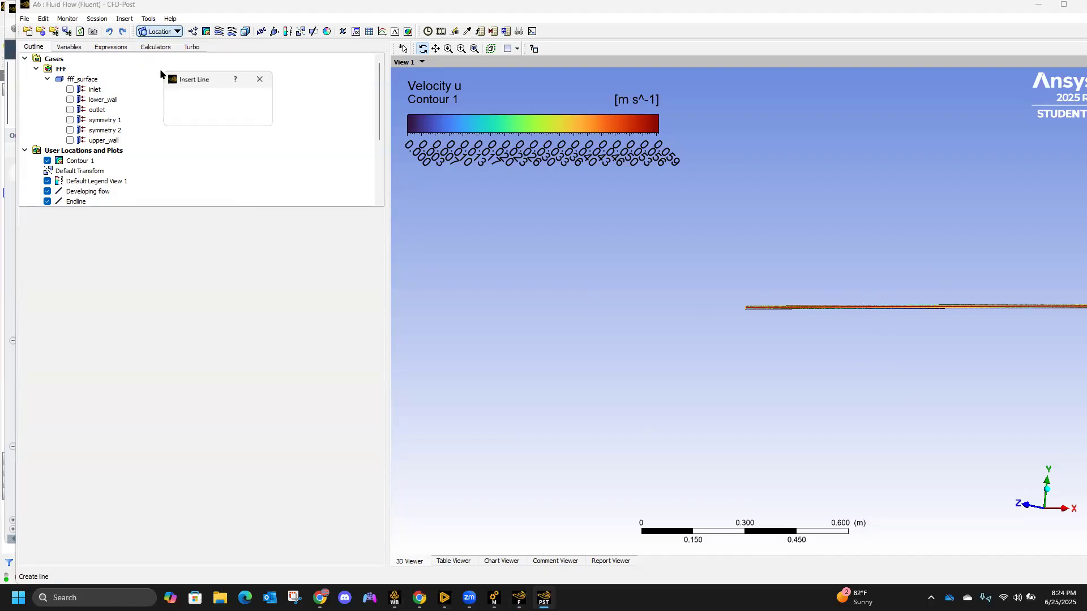
{"action": "left_click", "coordinate": [250, 117]}
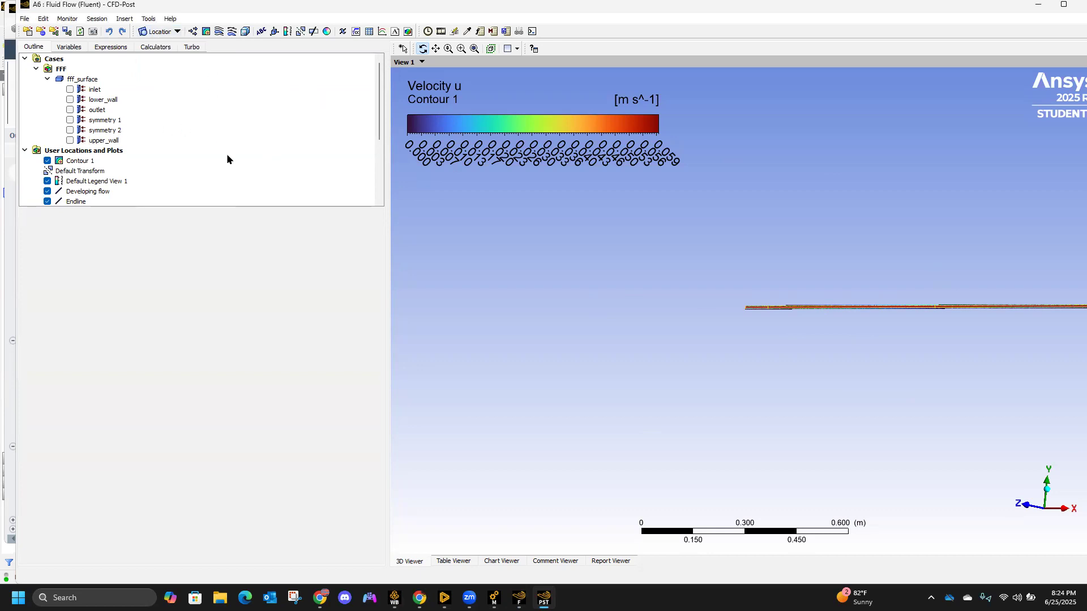
Check the two-point definitions and sample settings of the Midline, Endline and Developing flow lines.
{"action": "scroll", "coordinate": [220, 162], "scroll_direction": "down", "scroll_amount": 1}
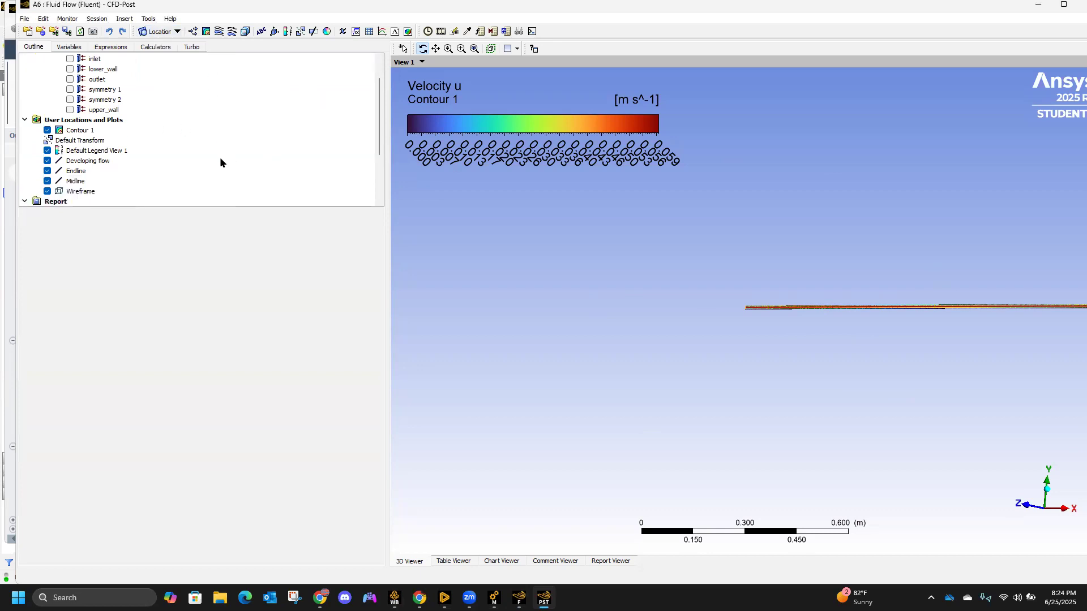
{"action": "left_click", "coordinate": [74, 182]}
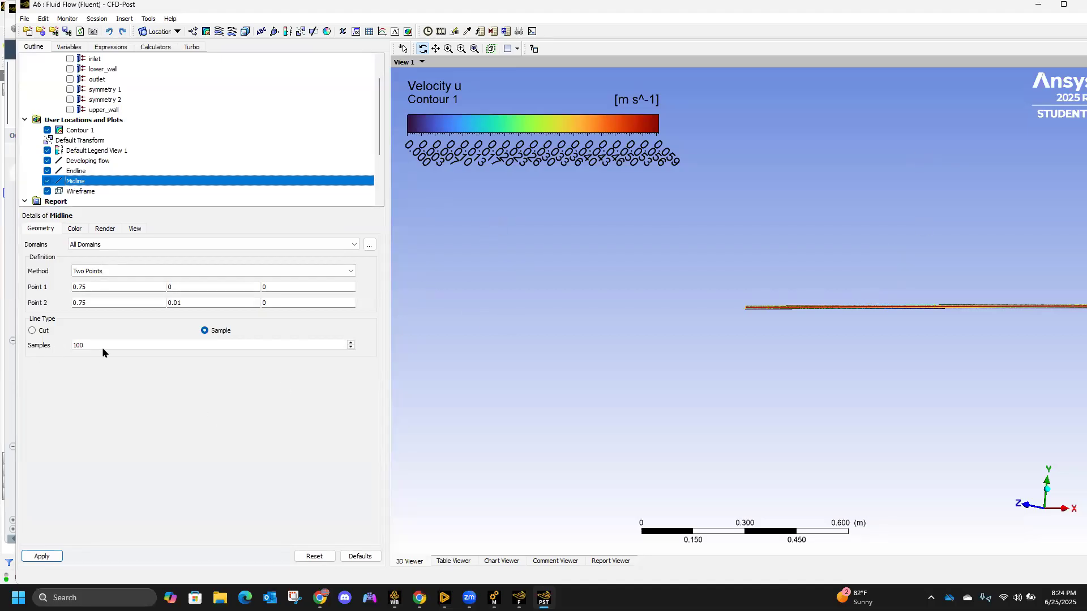
{"action": "left_click", "coordinate": [77, 171]}
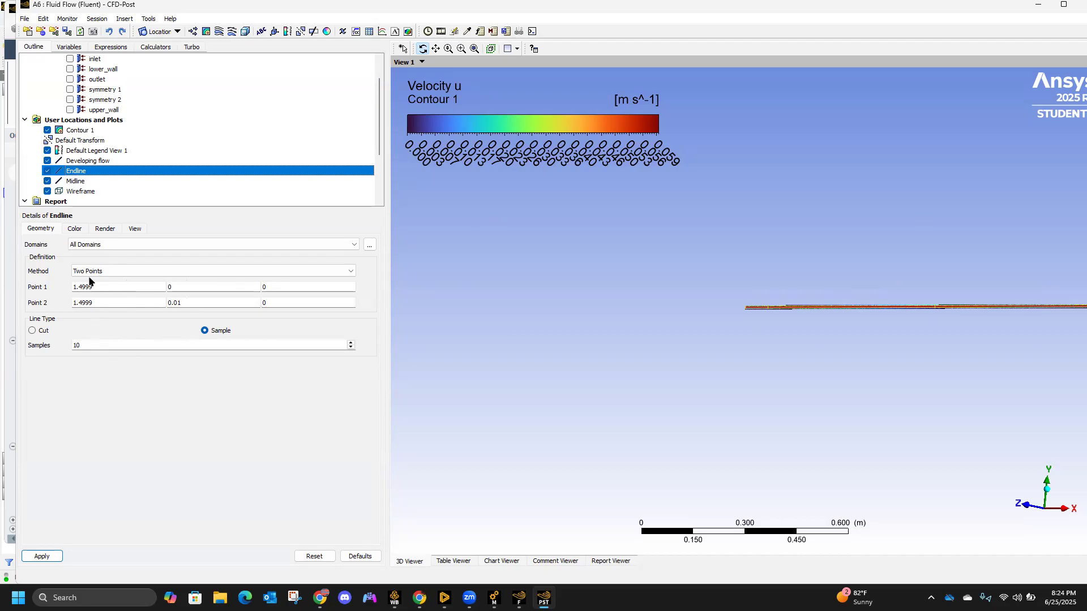
{"action": "left_click", "coordinate": [75, 182]}
{"action": "left_click", "coordinate": [83, 162]}
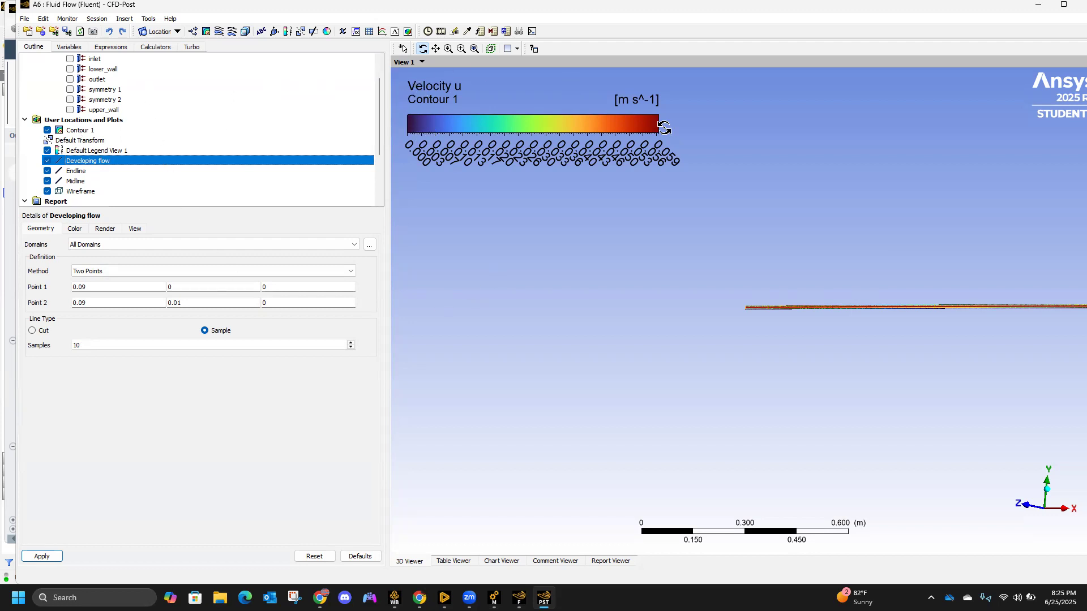
Set the default legend to vertical orientation with scientific number format and apply it to the contour display.
{"action": "left_click", "coordinate": [436, 136]}
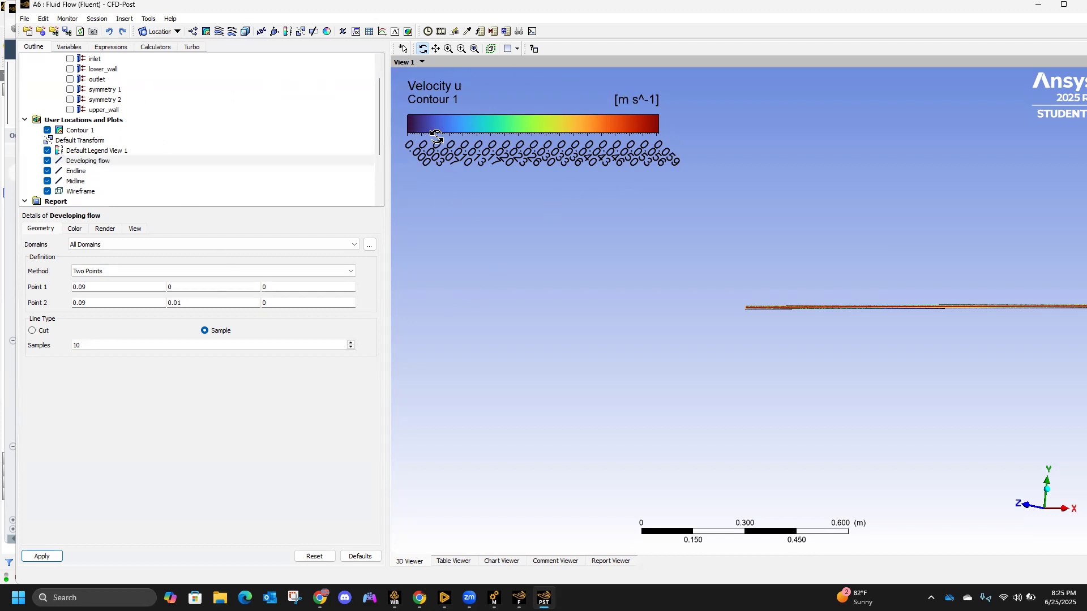
{"action": "left_click", "coordinate": [95, 151]}
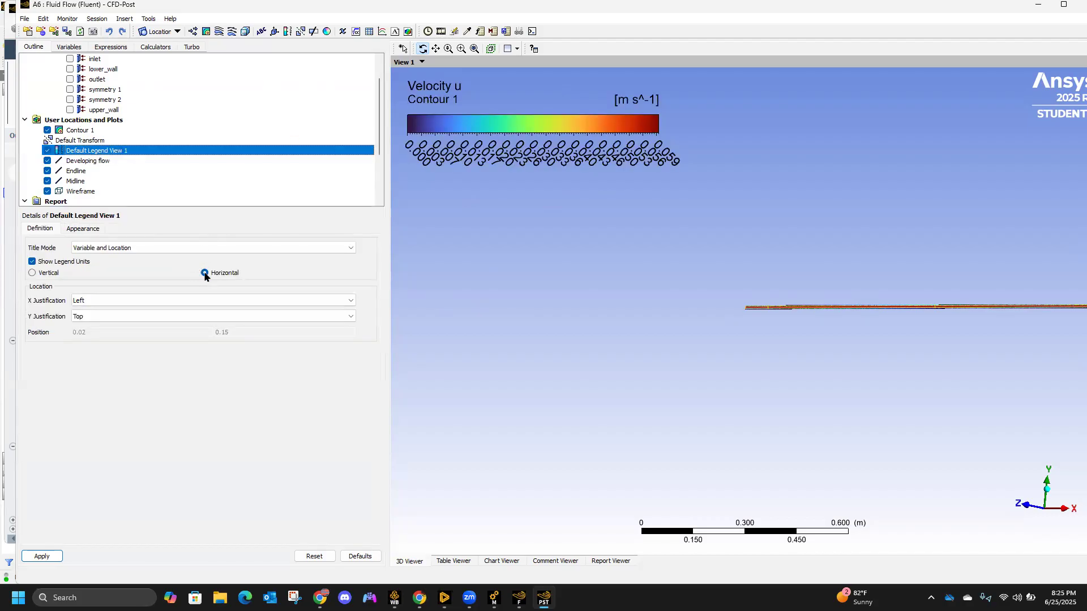
{"action": "left_click", "coordinate": [32, 273]}
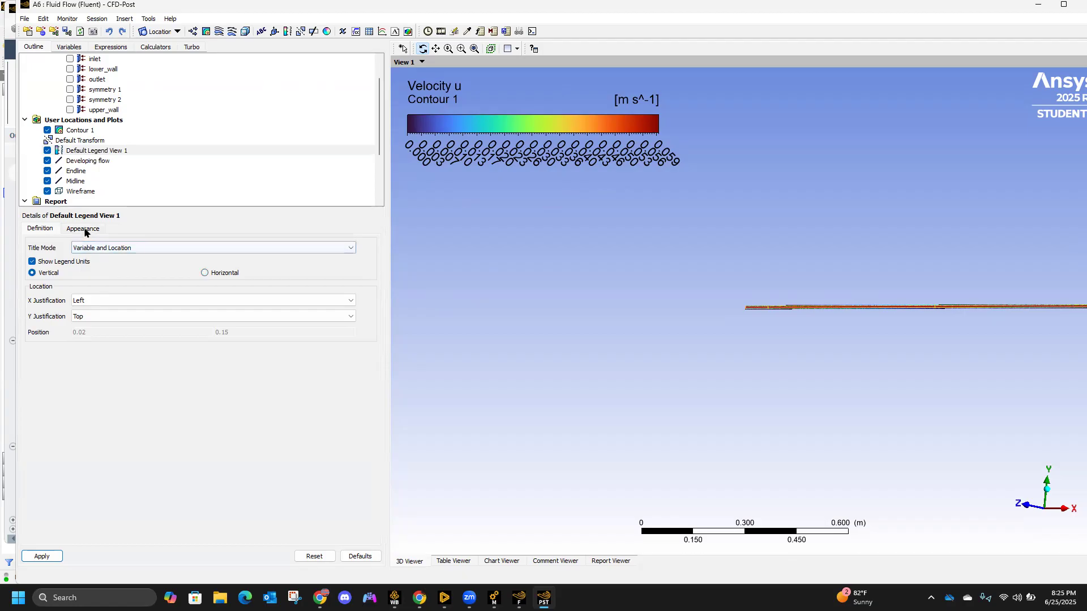
{"action": "left_click", "coordinate": [83, 229]}
{"action": "left_click", "coordinate": [230, 301]}
{"action": "left_click", "coordinate": [240, 320]}
{"action": "left_click", "coordinate": [42, 552]}
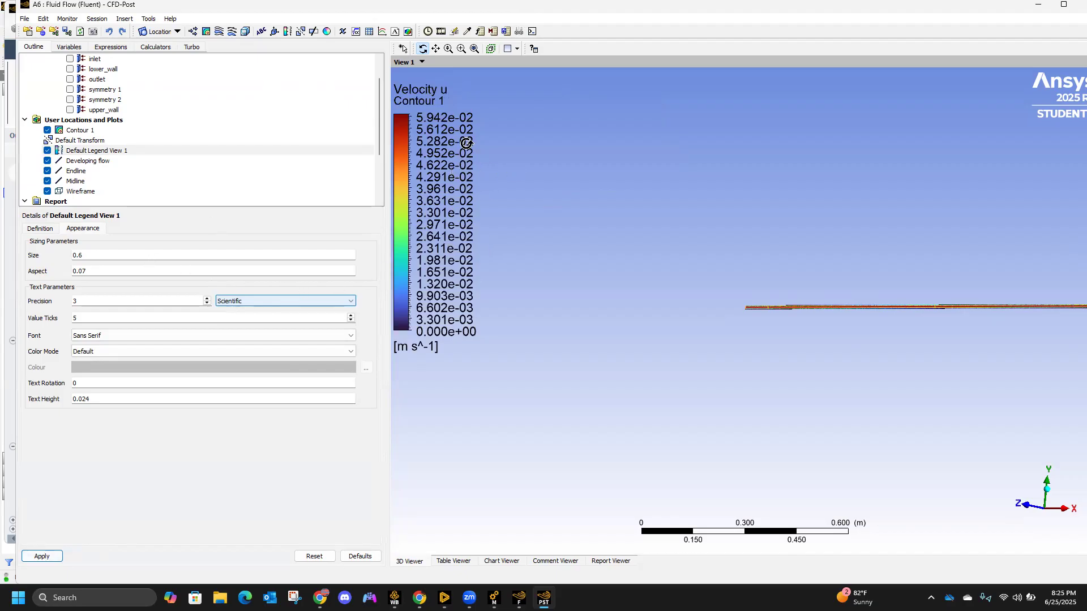
Return the default legend to horizontal orientation with fixed number format and apply the change.
{"action": "left_click", "coordinate": [44, 229]}
{"action": "left_click", "coordinate": [204, 273]}
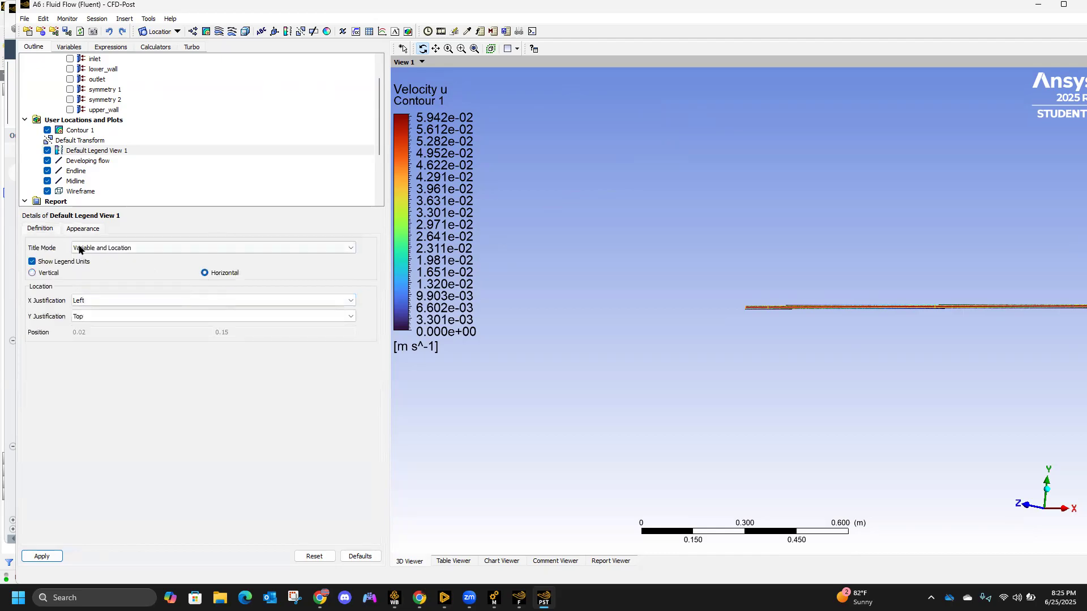
{"action": "left_click", "coordinate": [98, 230]}
{"action": "left_click", "coordinate": [223, 301]}
{"action": "left_click", "coordinate": [220, 311]}
{"action": "left_click", "coordinate": [41, 557]}
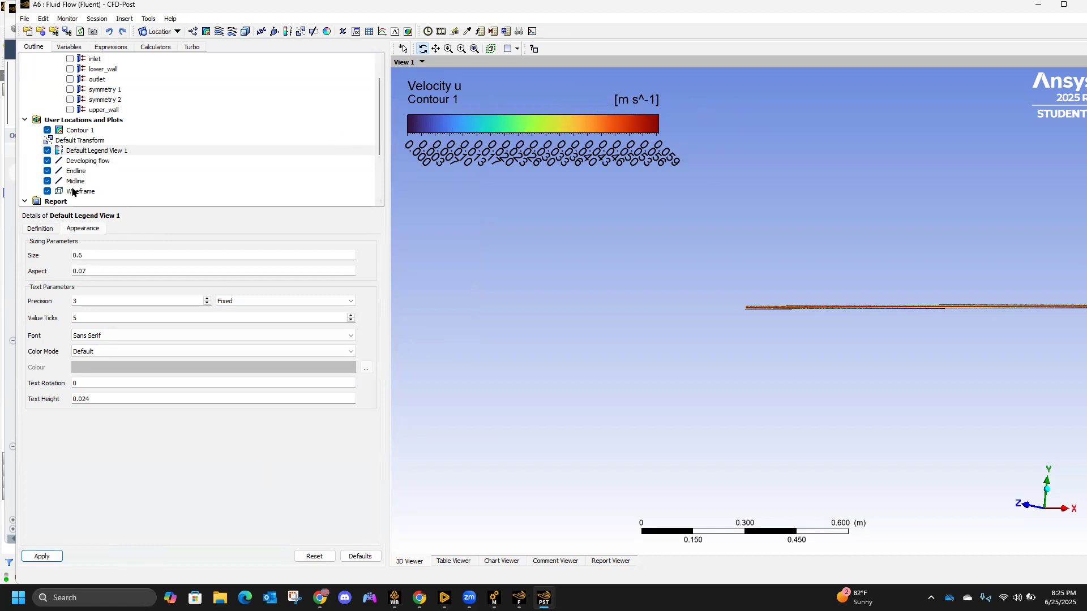
Display Chart 1 of the report in the chart viewer to examine the Poiseuille flow velocity profiles.
{"action": "scroll", "coordinate": [77, 192], "scroll_direction": "down", "scroll_amount": 3}
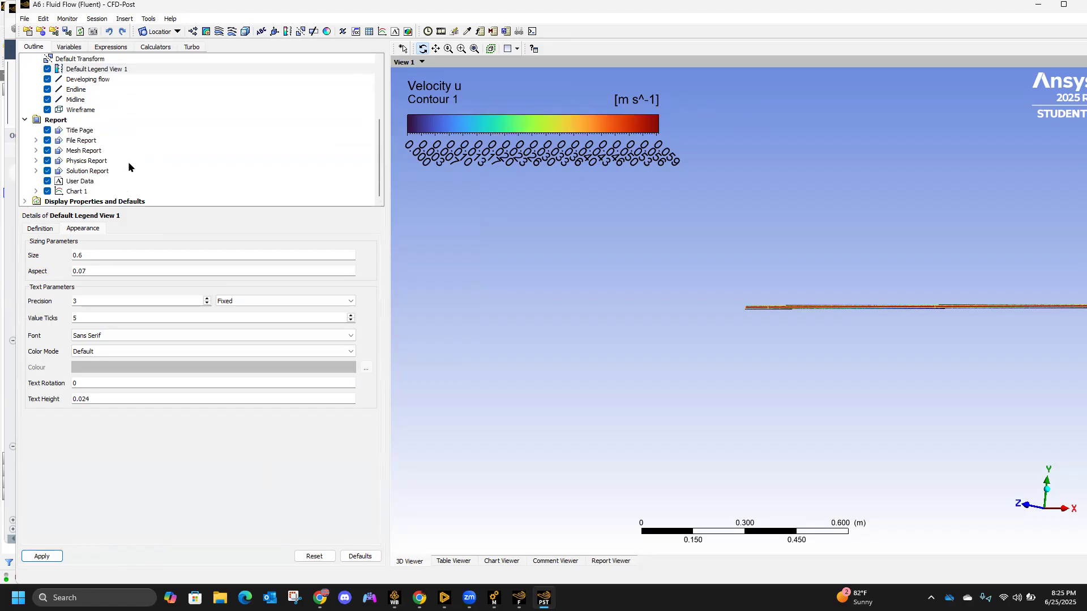
{"action": "scroll", "coordinate": [130, 164], "scroll_direction": "up", "scroll_amount": 1}
{"action": "left_click", "coordinate": [39, 228]}
{"action": "scroll", "coordinate": [173, 187], "scroll_direction": "up", "scroll_amount": 2}
{"action": "scroll", "coordinate": [173, 187], "scroll_direction": "up", "scroll_amount": 1}
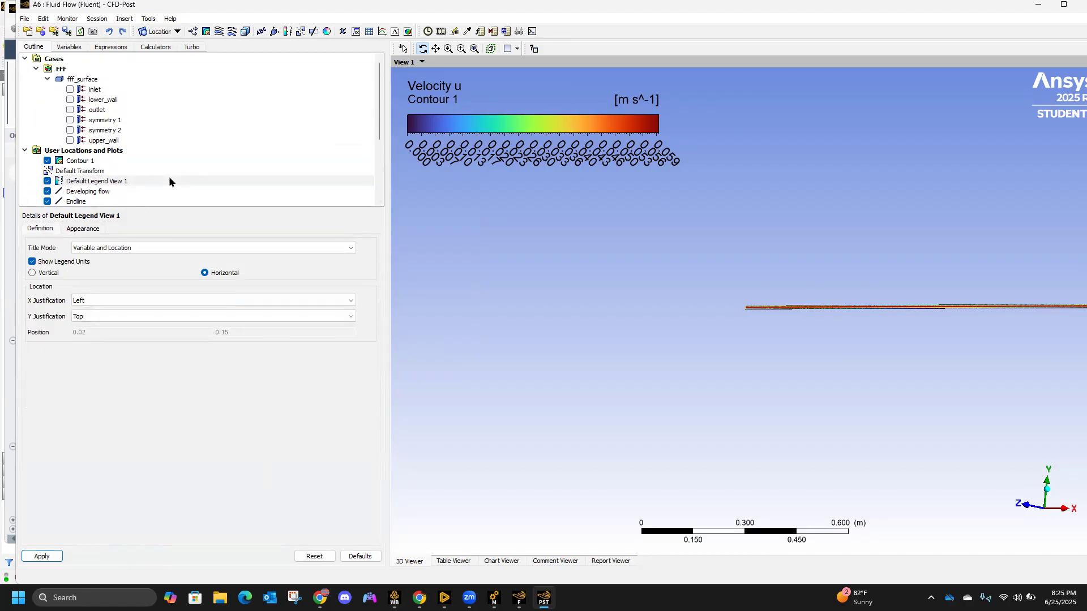
{"action": "left_click", "coordinate": [491, 561]}
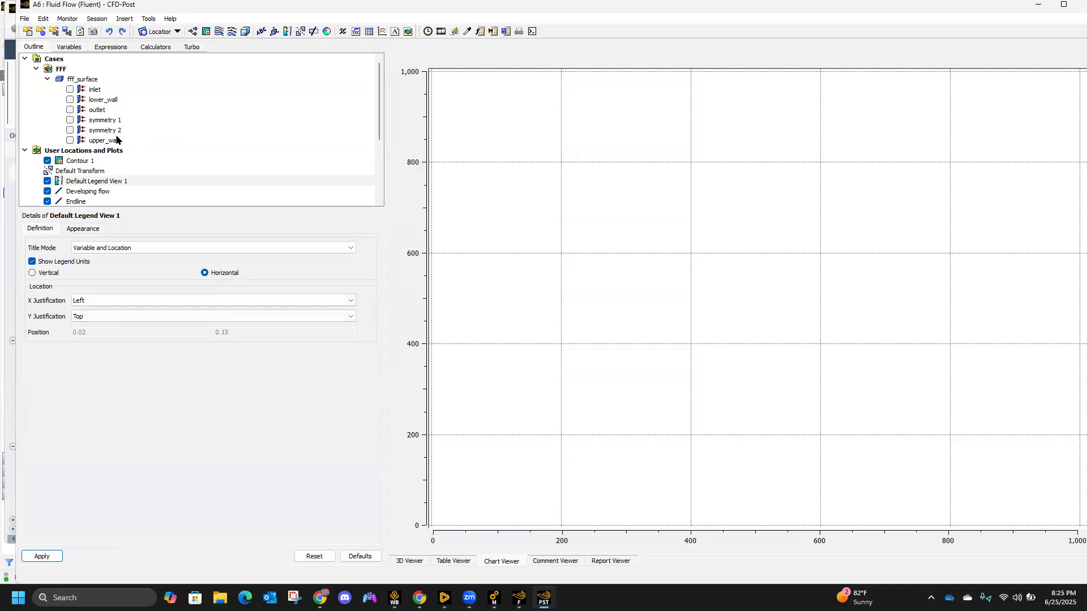
{"action": "scroll", "coordinate": [113, 164], "scroll_direction": "down", "scroll_amount": 4}
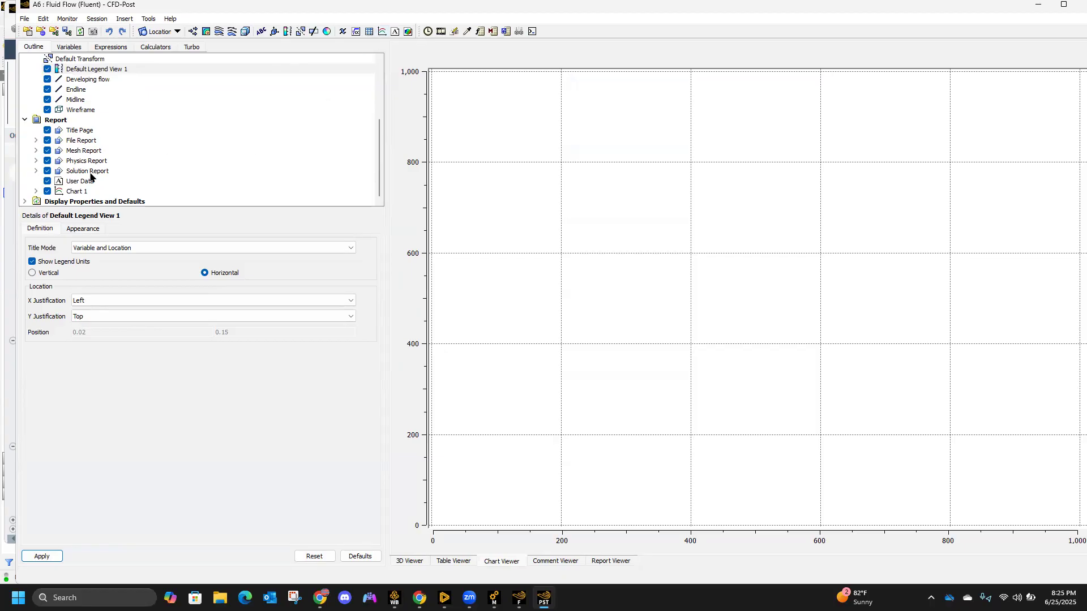
{"action": "left_click", "coordinate": [74, 193]}
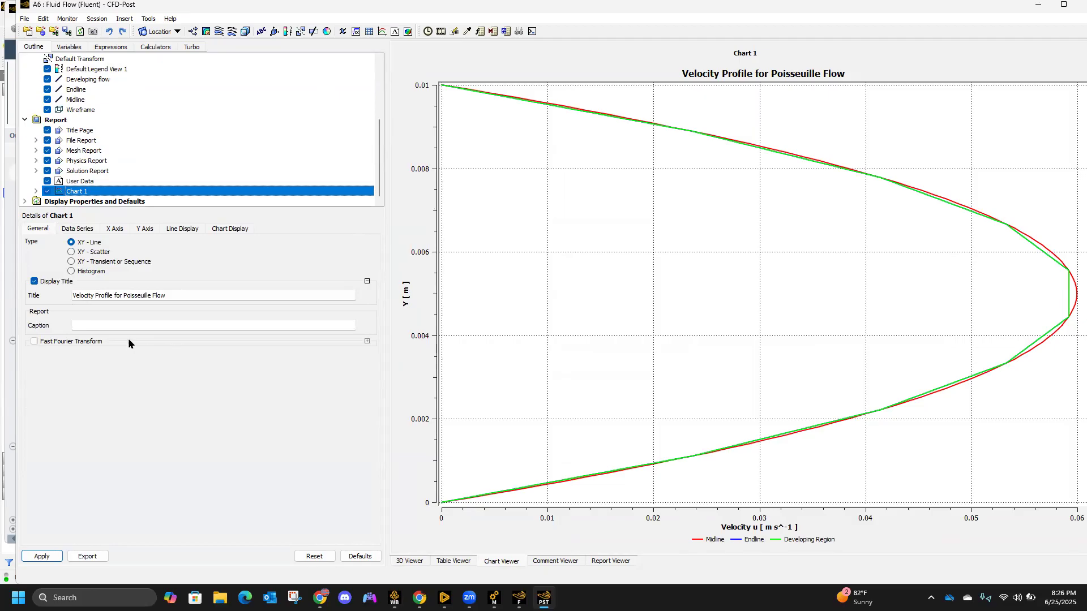
Check the data series of Chart 1 and the variables assigned to its X and Y axes.
{"action": "left_click", "coordinate": [77, 229]}
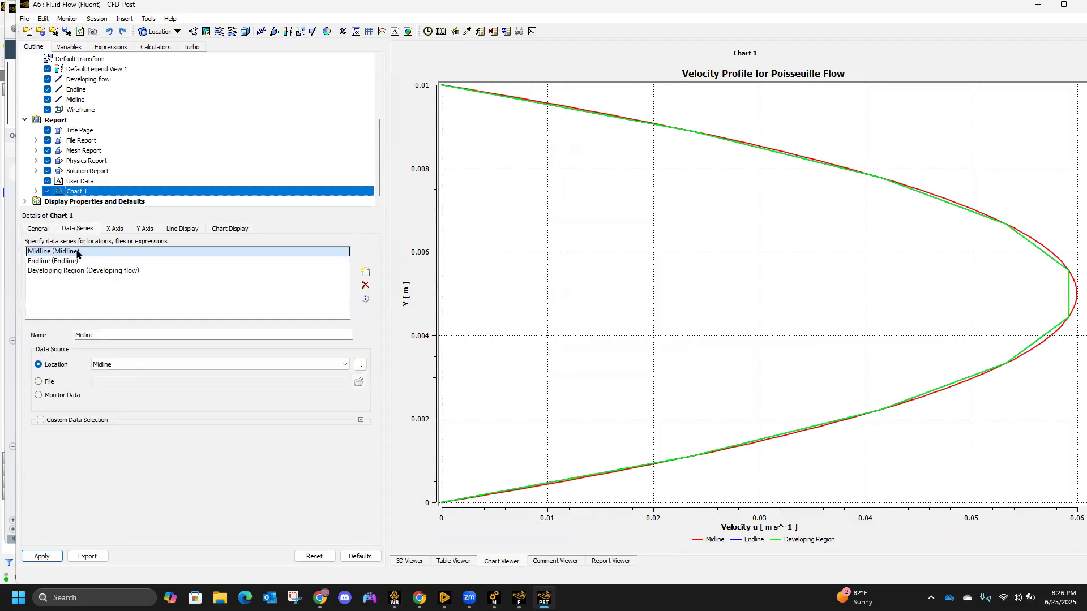
{"action": "left_click", "coordinate": [118, 254]}
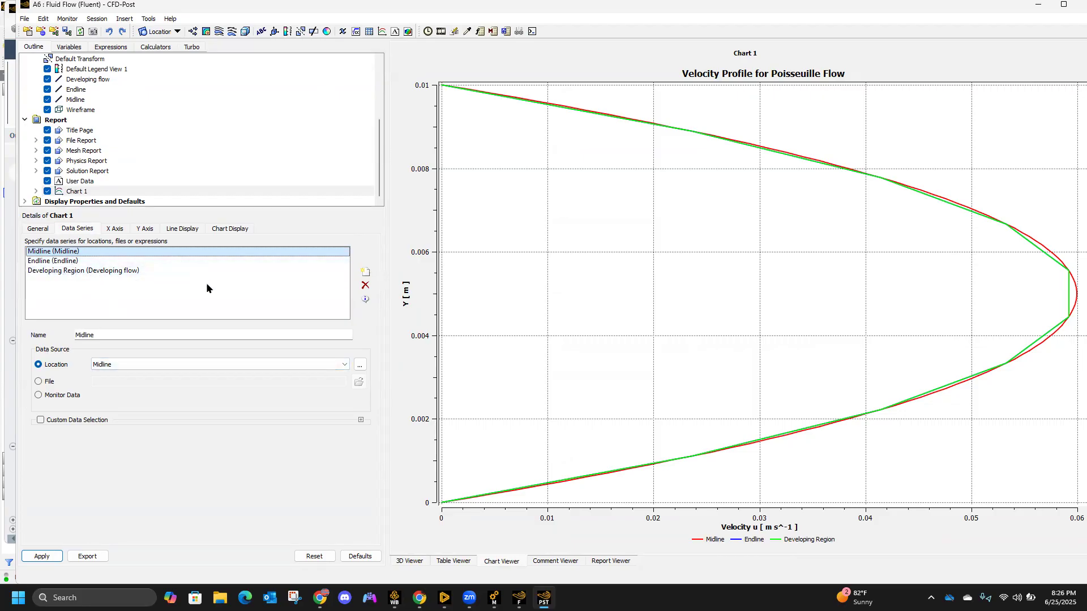
{"action": "left_click", "coordinate": [114, 228]}
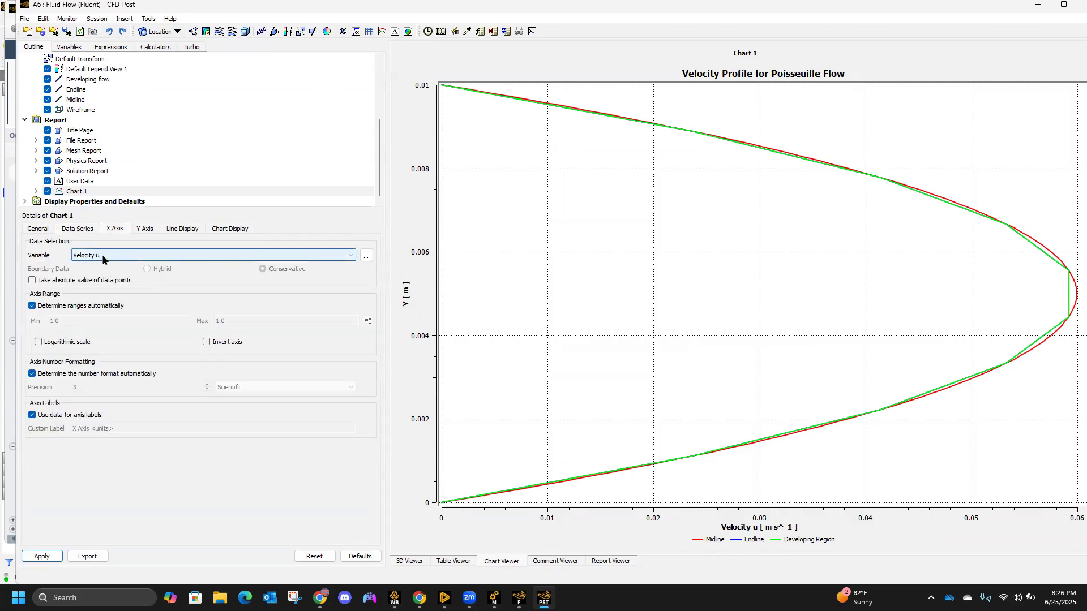
{"action": "left_click", "coordinate": [139, 229]}
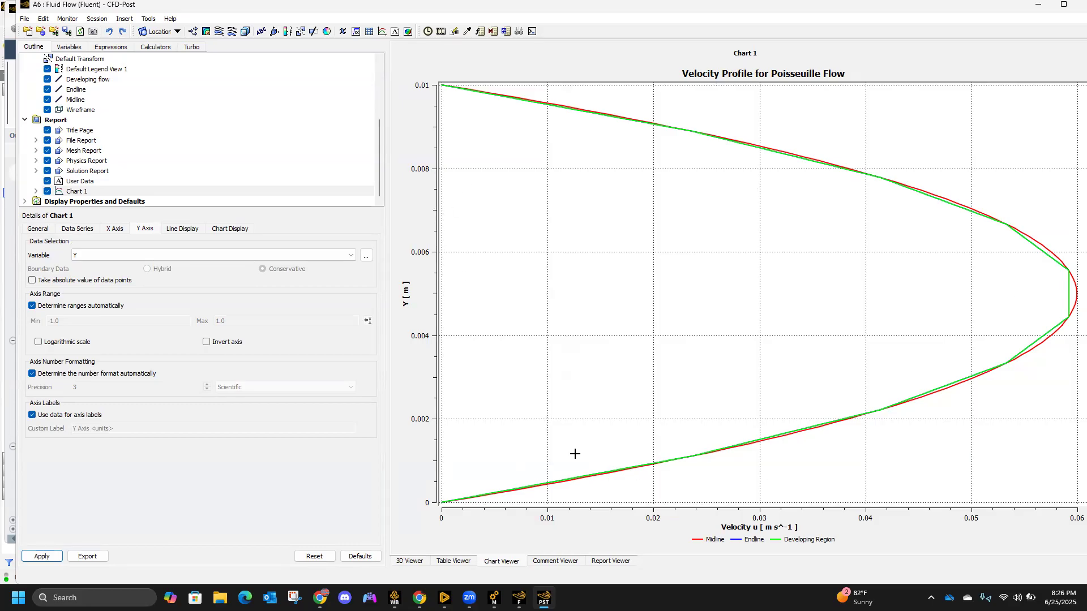
Switch back to the Fluent setup of system A and recheck the velocity settings of the inlet boundary condition.
{"action": "mouse_move", "coordinate": [394, 598]}
{"action": "left_click", "coordinate": [394, 542]}
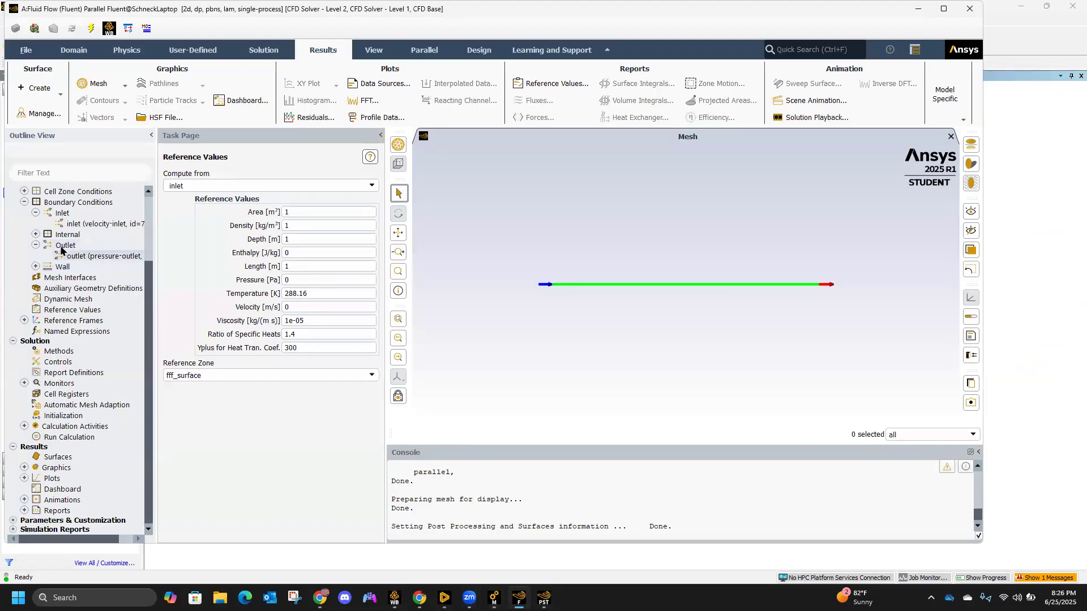
{"action": "right_click", "coordinate": [84, 225]}
{"action": "left_click", "coordinate": [117, 232]}
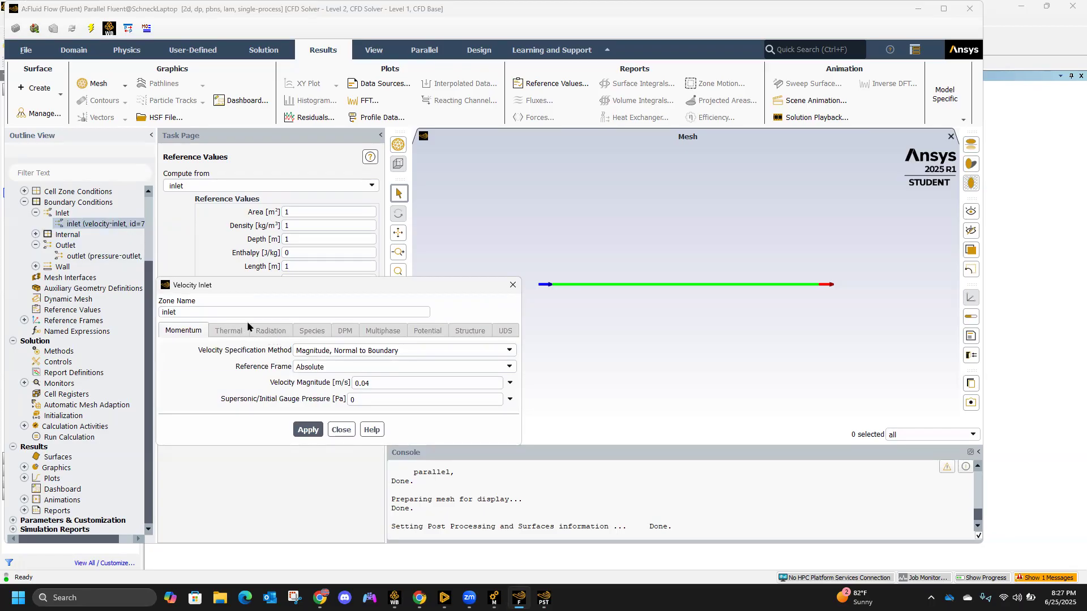
{"action": "left_click", "coordinate": [502, 287]}
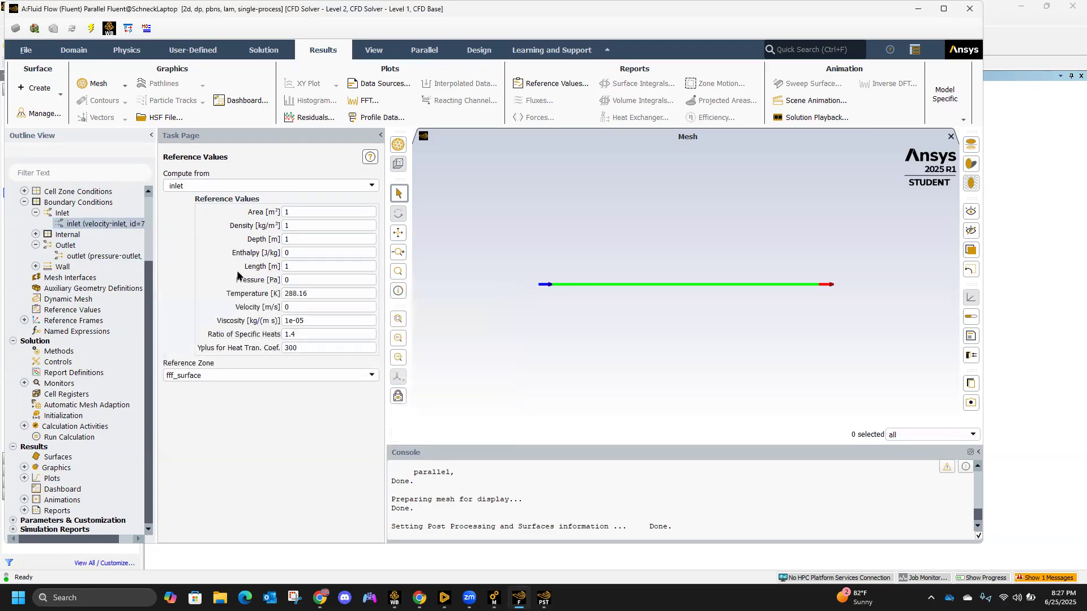
{"action": "double_click", "coordinate": [82, 225]}
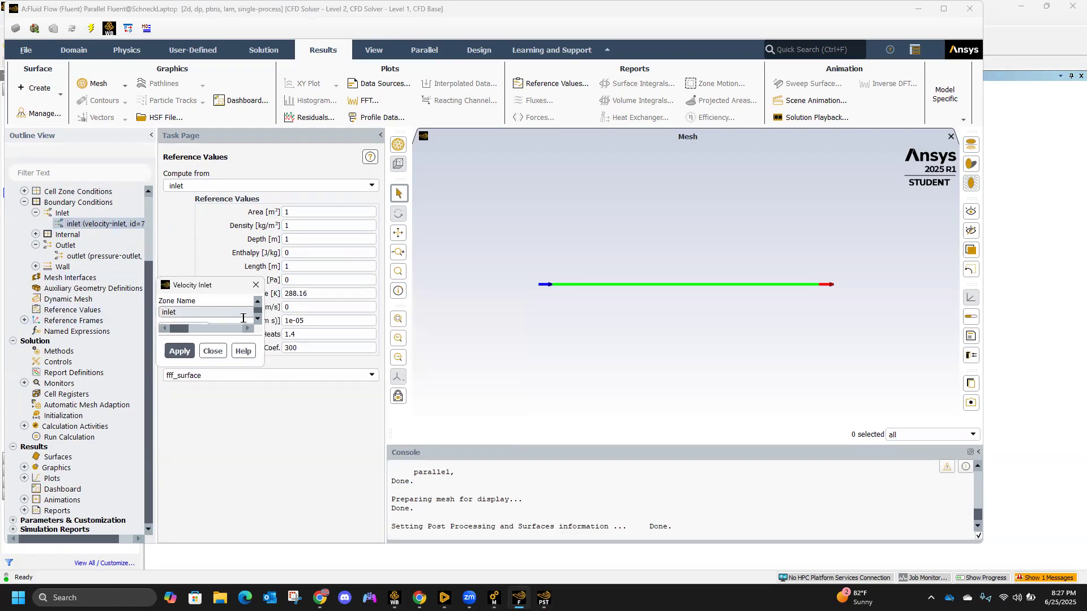
{"action": "left_click", "coordinate": [214, 352]}
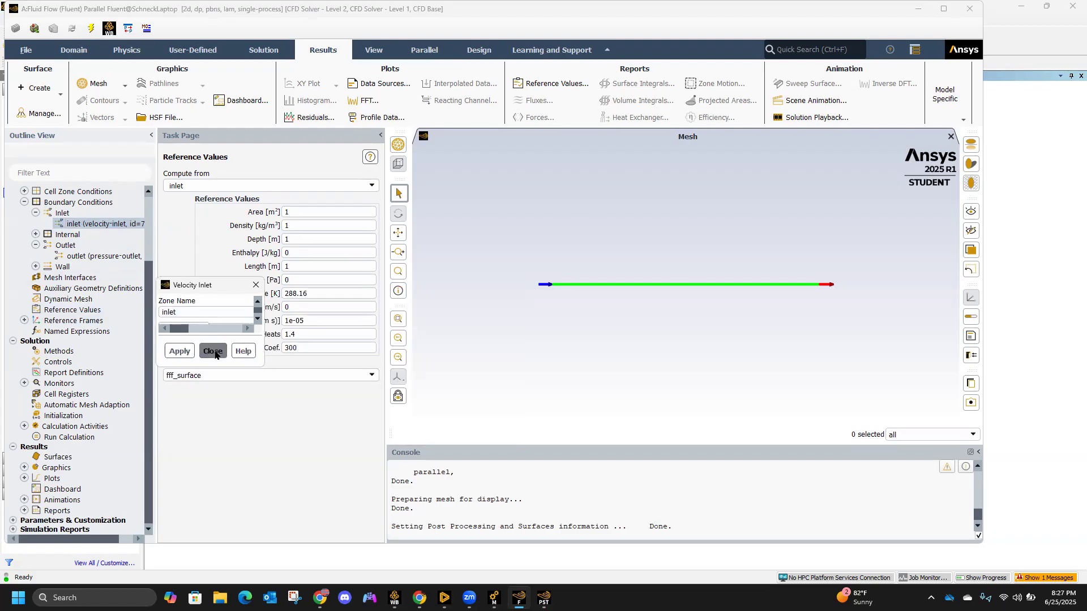
{"action": "double_click", "coordinate": [103, 225]}
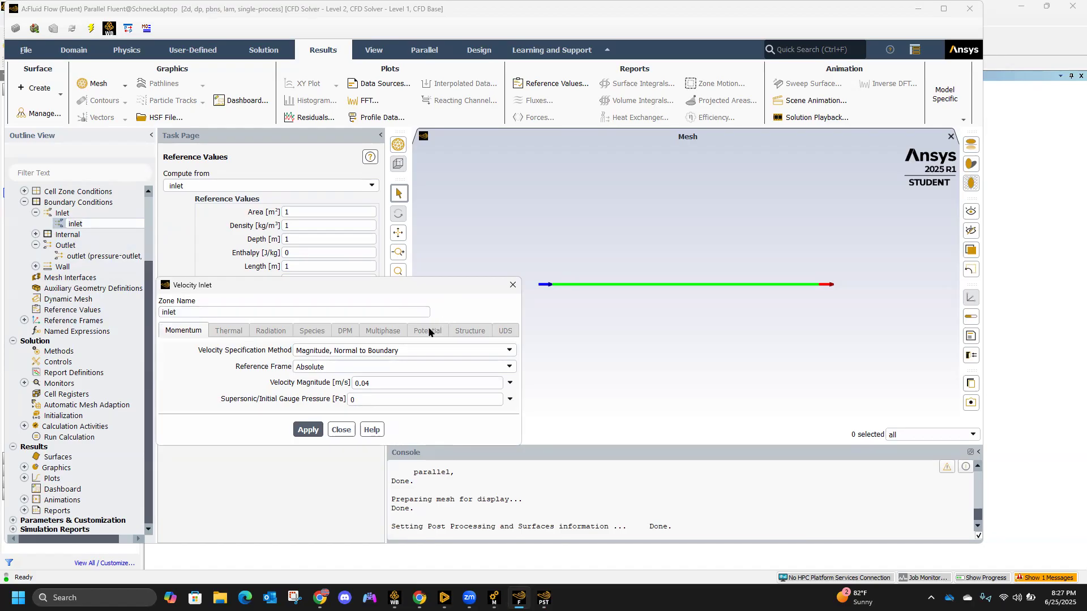
Close the inlet settings and launch the Fluent setup of Workbench system B with double precision and one solver process.
{"action": "left_click", "coordinate": [341, 430]}
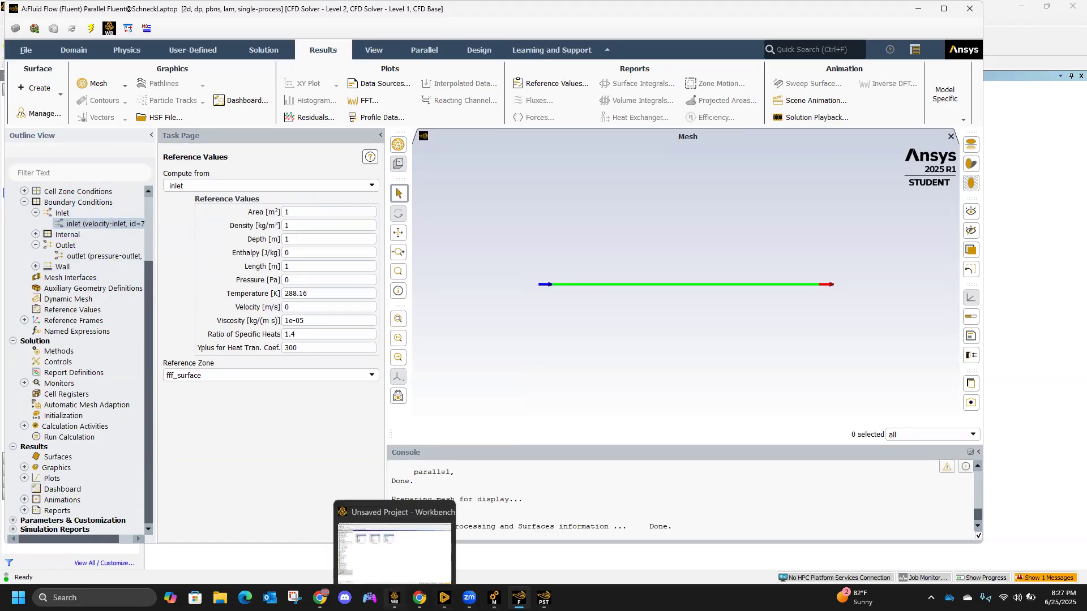
{"action": "left_click", "coordinate": [395, 598]}
{"action": "double_click", "coordinate": [351, 161]}
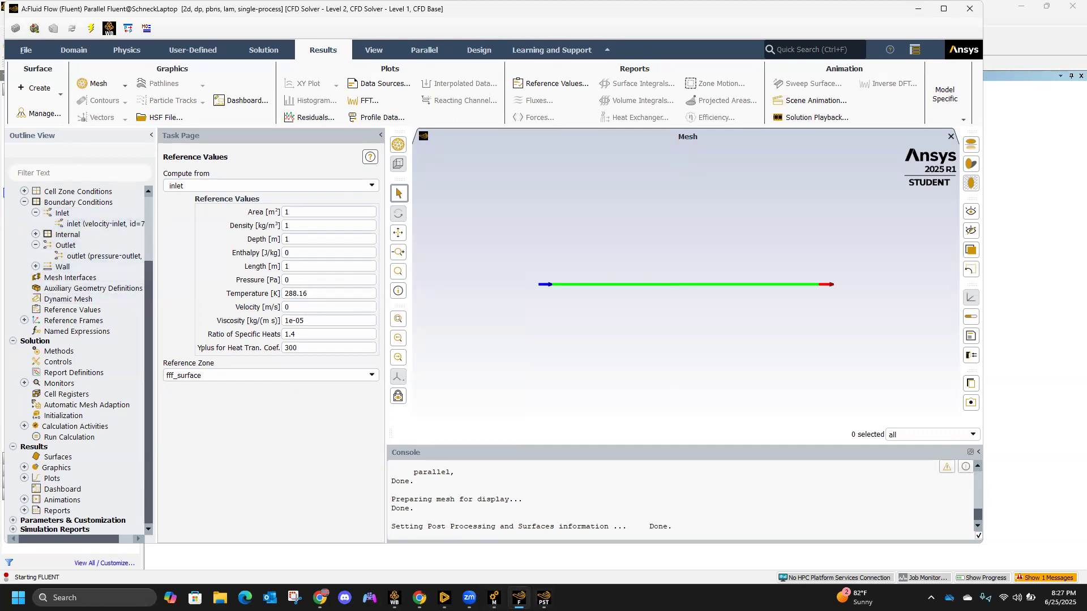
{"action": "mouse_move", "coordinate": [519, 598]}
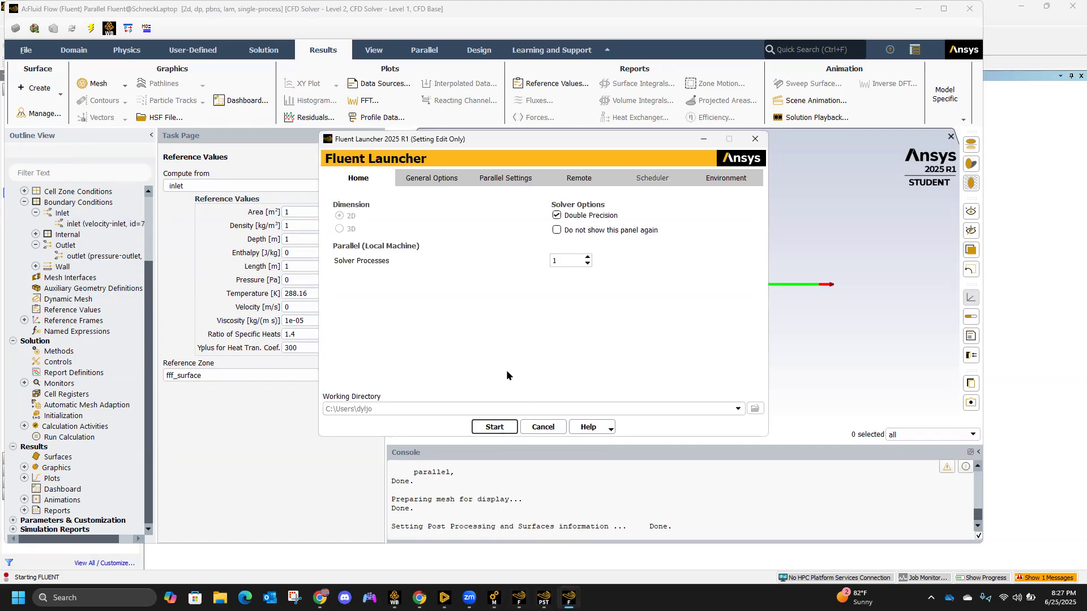
{"action": "left_click", "coordinate": [485, 424]}
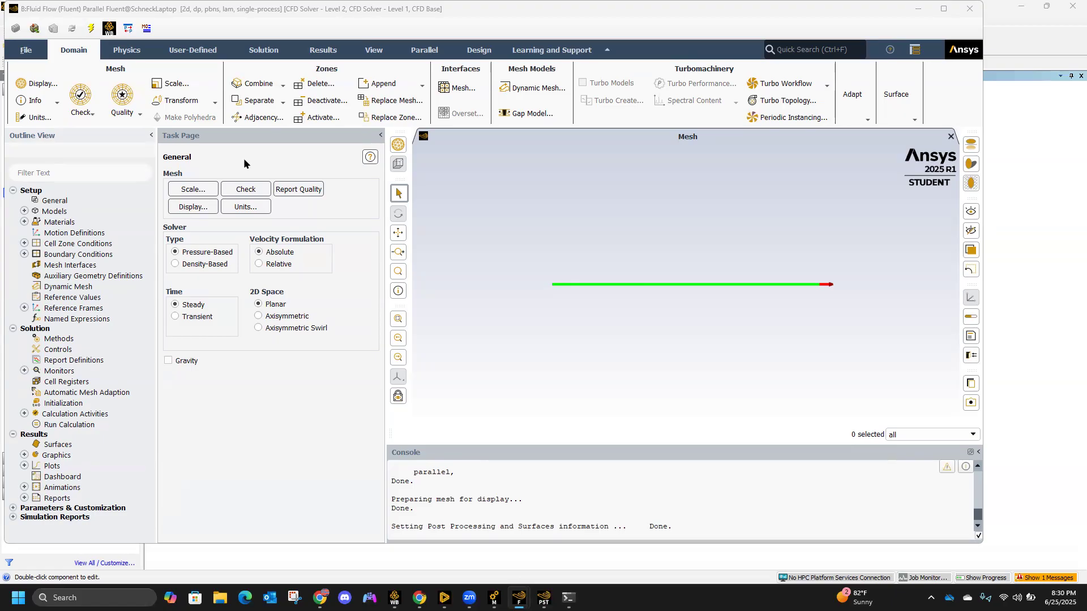
Check the density and viscosity of the air fluid material in system B's Fluent setup.
{"action": "left_click", "coordinate": [24, 221]}
{"action": "left_click", "coordinate": [35, 232]}
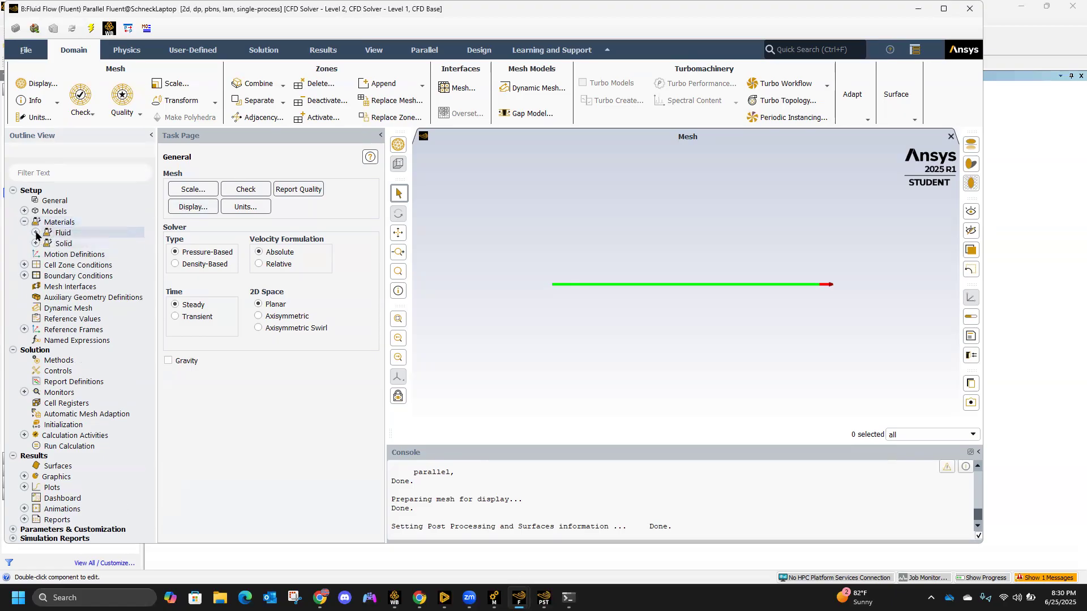
{"action": "double_click", "coordinate": [66, 244]}
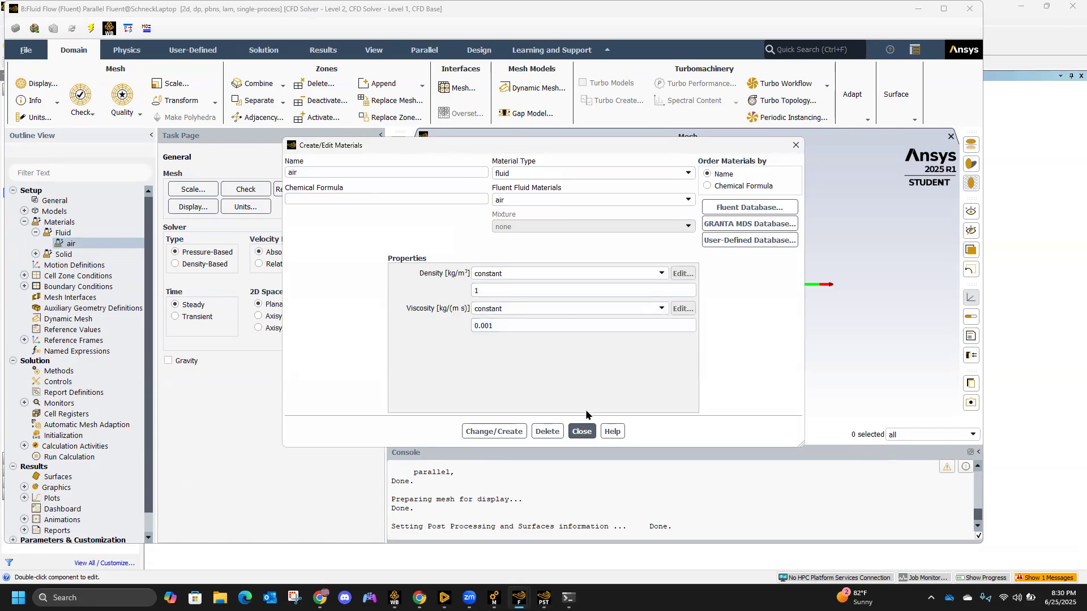
{"action": "left_click", "coordinate": [583, 432]}
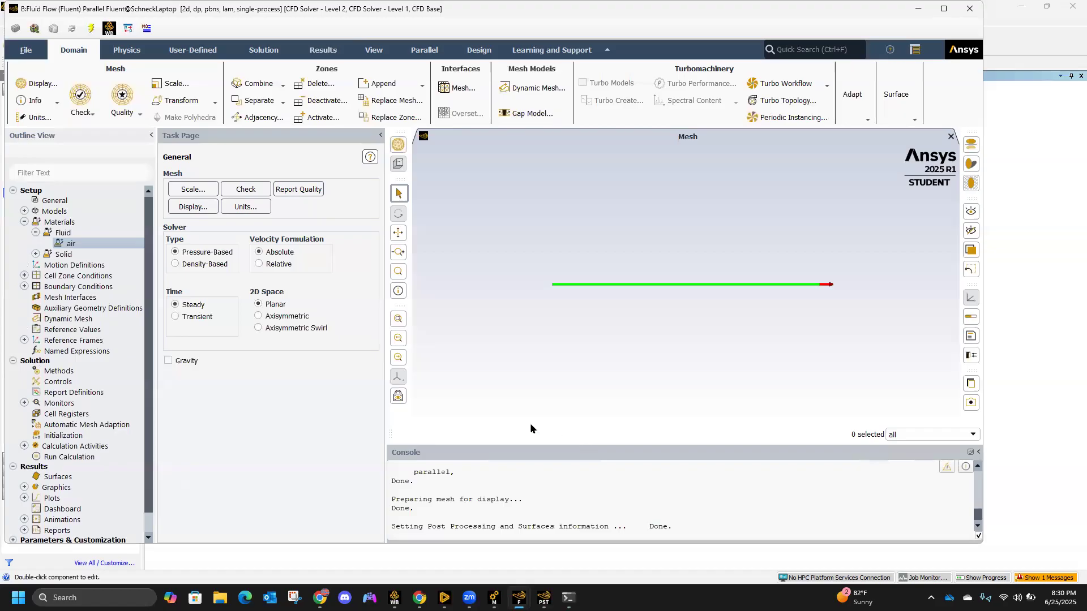
Review system B's boundary conditions, checking the inlet type and the wall motion settings of upper_wall.
{"action": "left_click", "coordinate": [25, 287]}
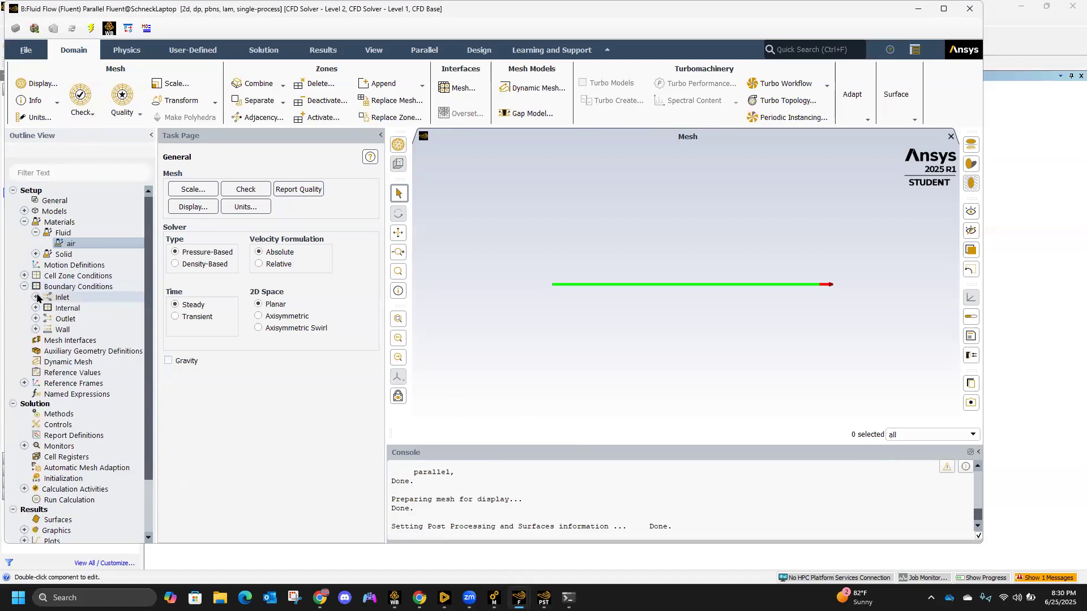
{"action": "left_click", "coordinate": [36, 297]}
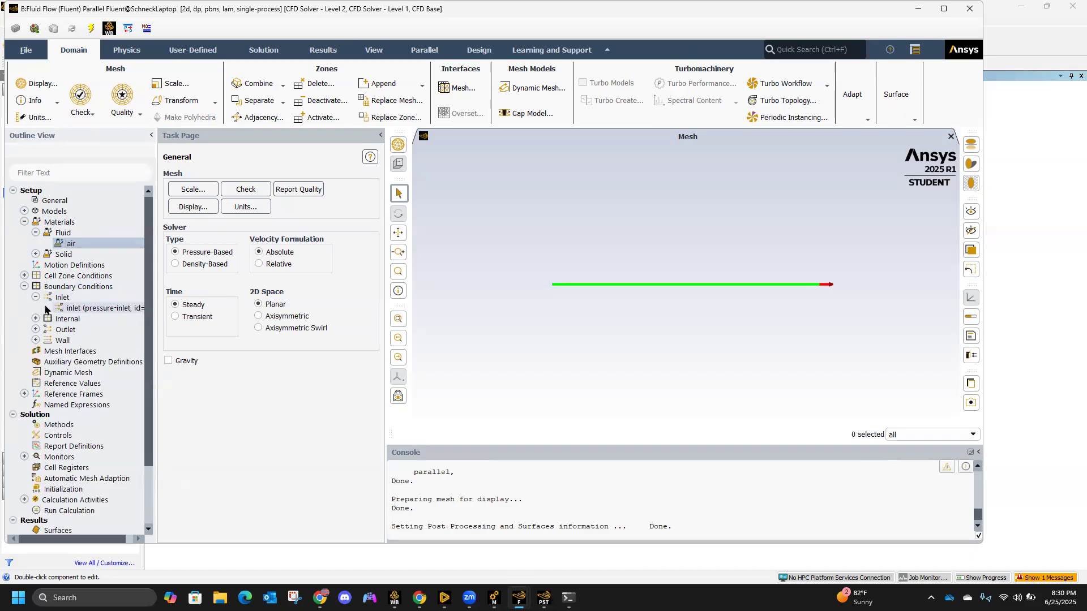
{"action": "left_click", "coordinate": [35, 340]}
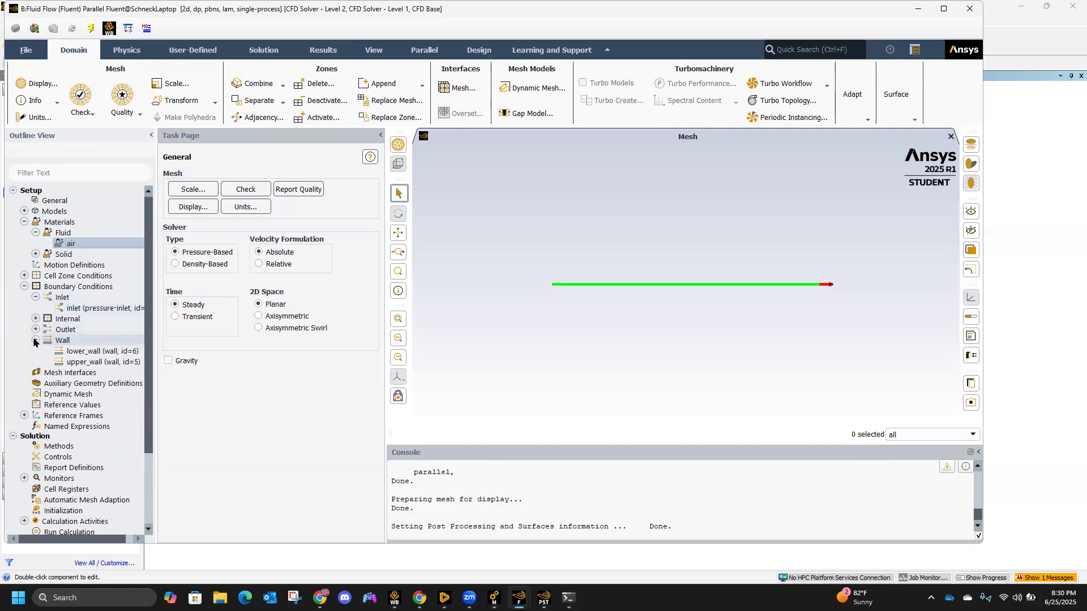
{"action": "left_click", "coordinate": [89, 363]}
{"action": "double_click", "coordinate": [89, 362]}
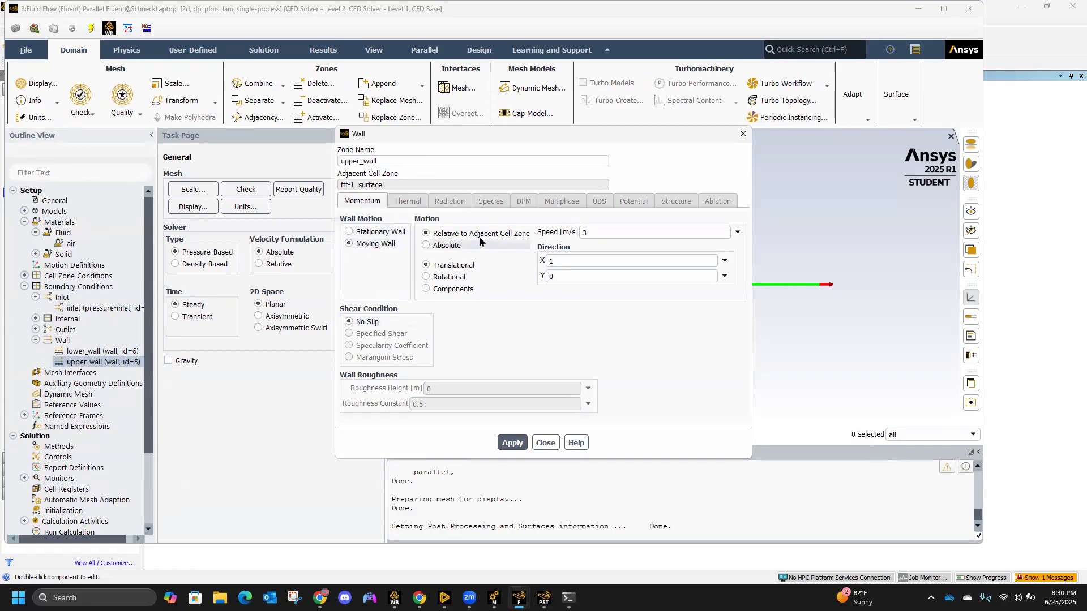
{"action": "left_click", "coordinate": [547, 442]}
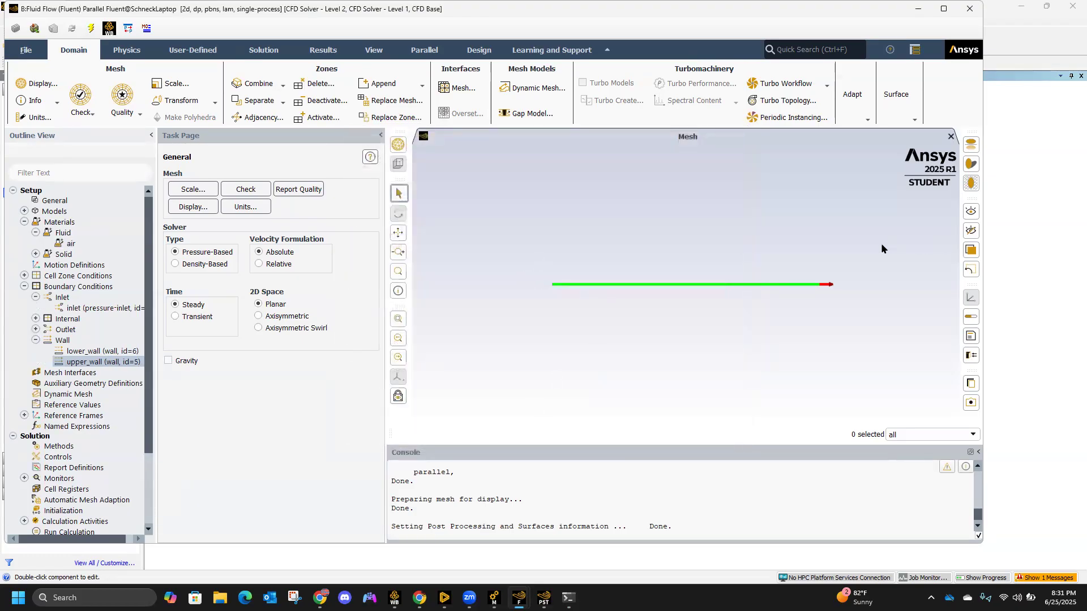
{"action": "scroll", "coordinate": [108, 356], "scroll_direction": "down", "scroll_amount": 3}
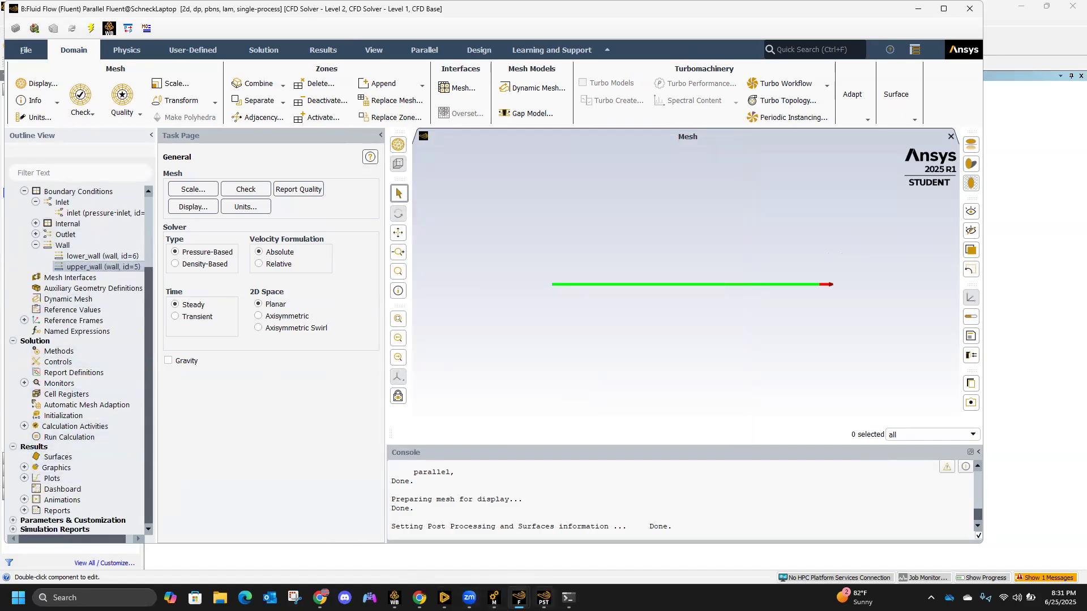
Return to the Workbench project and open the Results of system B in CFD-Post.
{"action": "left_click", "coordinate": [543, 598]}
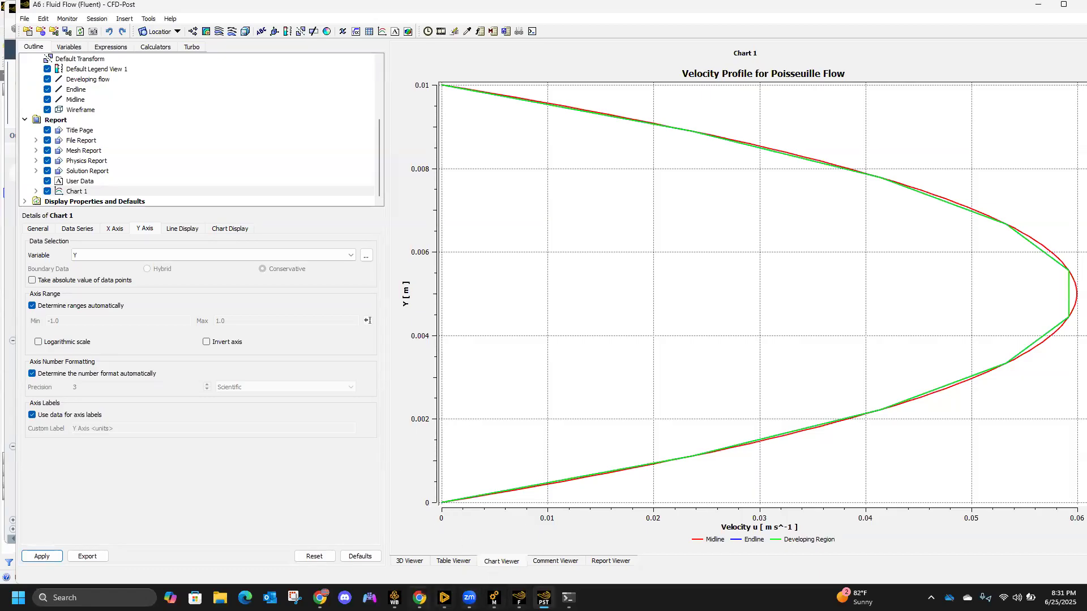
{"action": "mouse_move", "coordinate": [394, 597]}
{"action": "left_click", "coordinate": [394, 597]}
{"action": "double_click", "coordinate": [363, 184]}
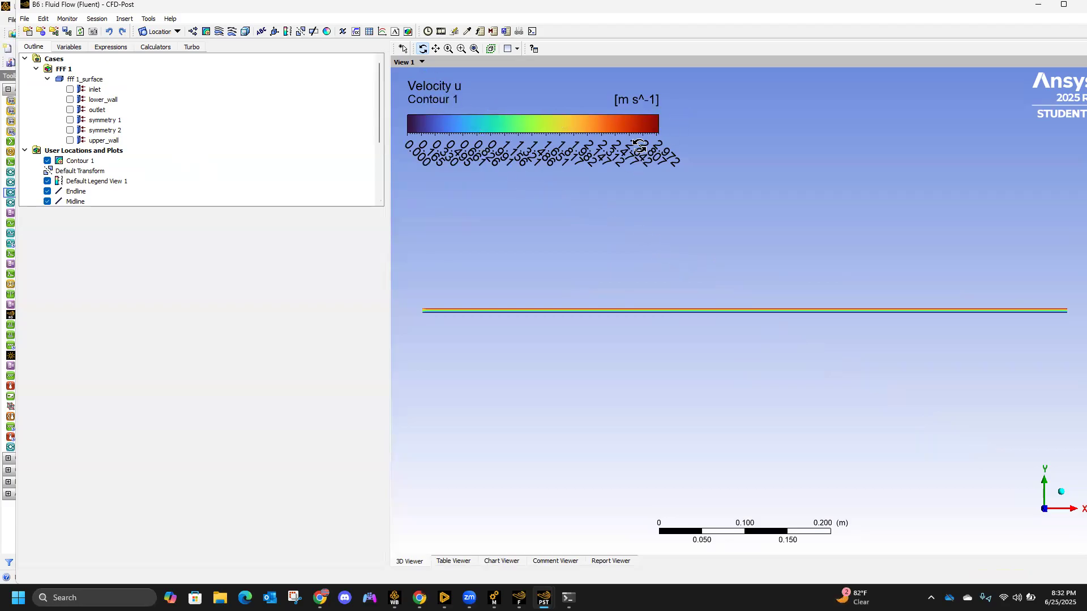
View system B's chart viewer and compare it with the velocity profile chart in system A's CFD-Post window.
{"action": "left_click", "coordinate": [501, 561]}
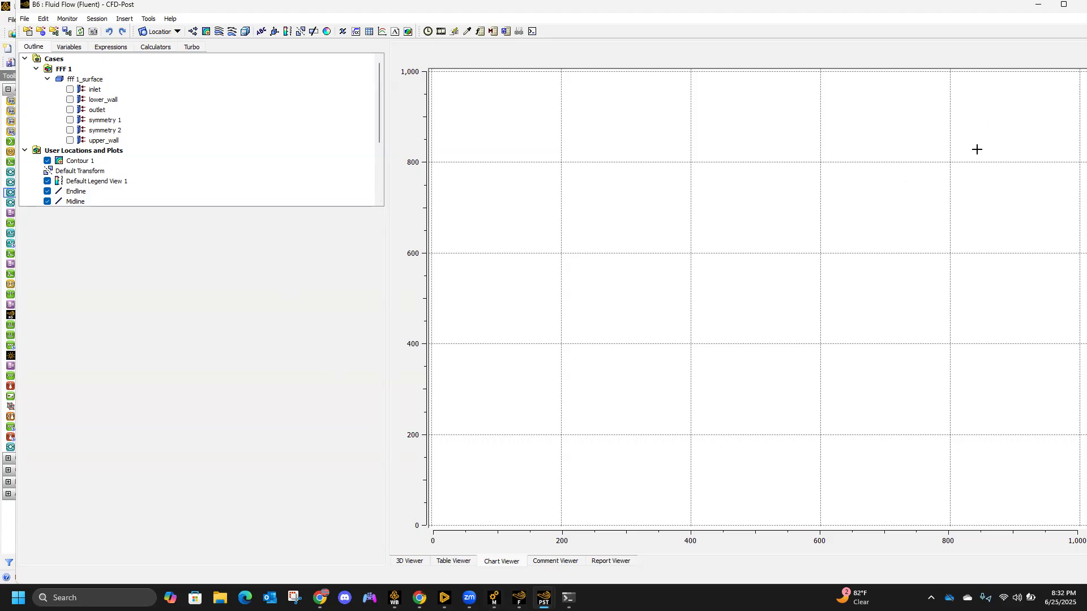
{"action": "mouse_move", "coordinate": [534, 599]}
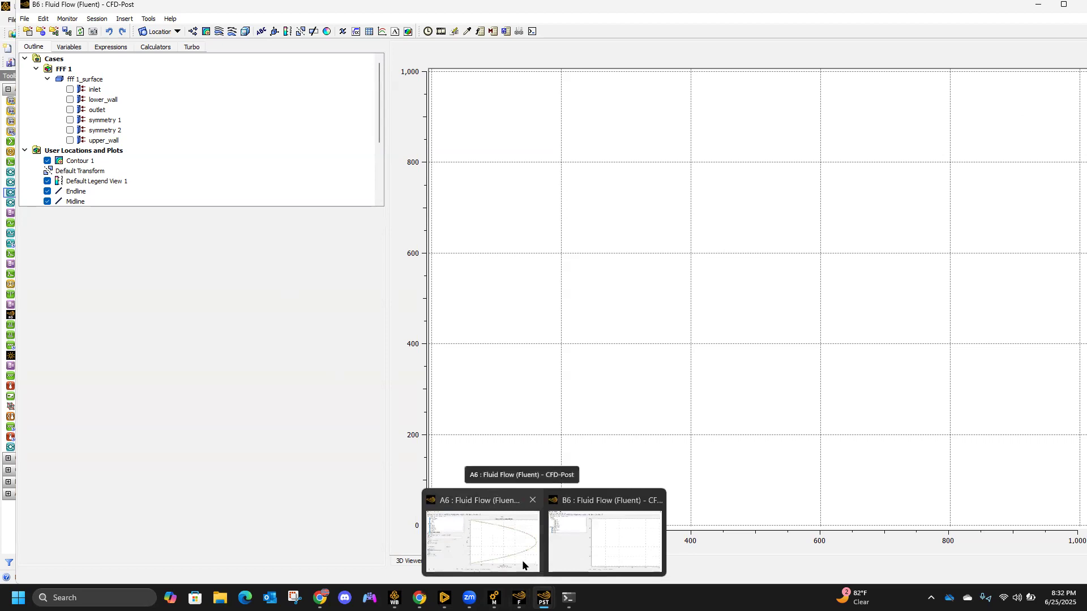
{"action": "left_click", "coordinate": [529, 564]}
{"action": "mouse_move", "coordinate": [543, 598]}
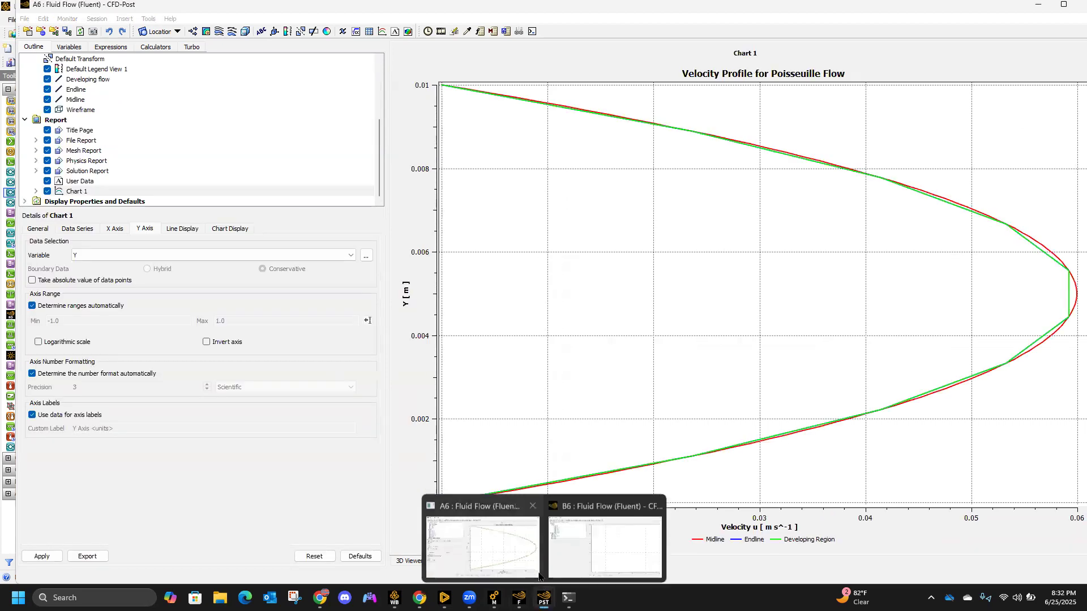
{"action": "left_click", "coordinate": [585, 542]}
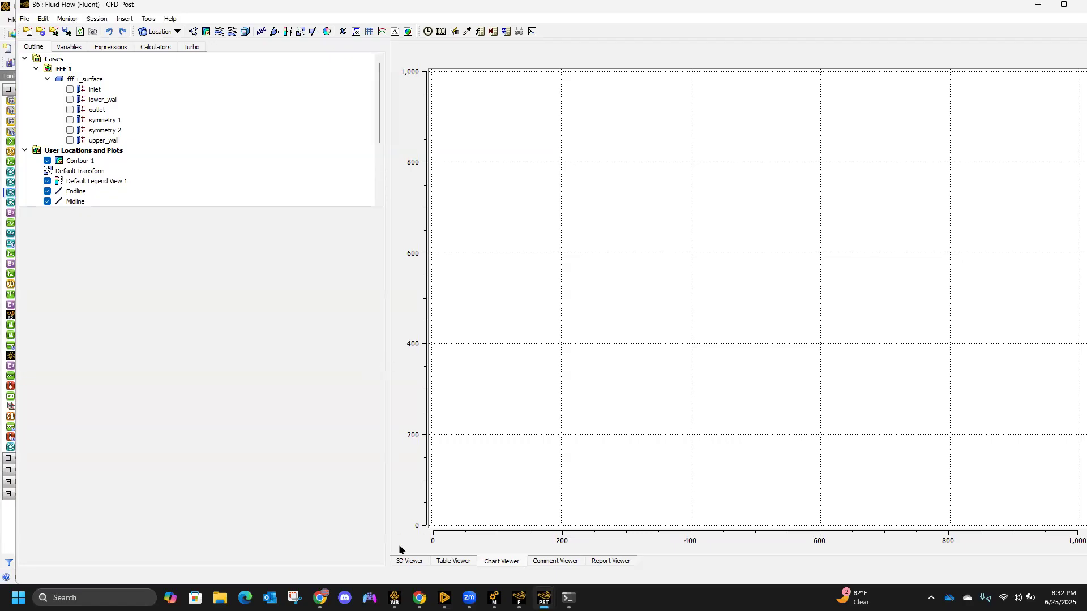
Examine system B's Velocity u contour and report items, rechecking the chart viewer before returning to the 3D view.
{"action": "left_click", "coordinate": [406, 561]}
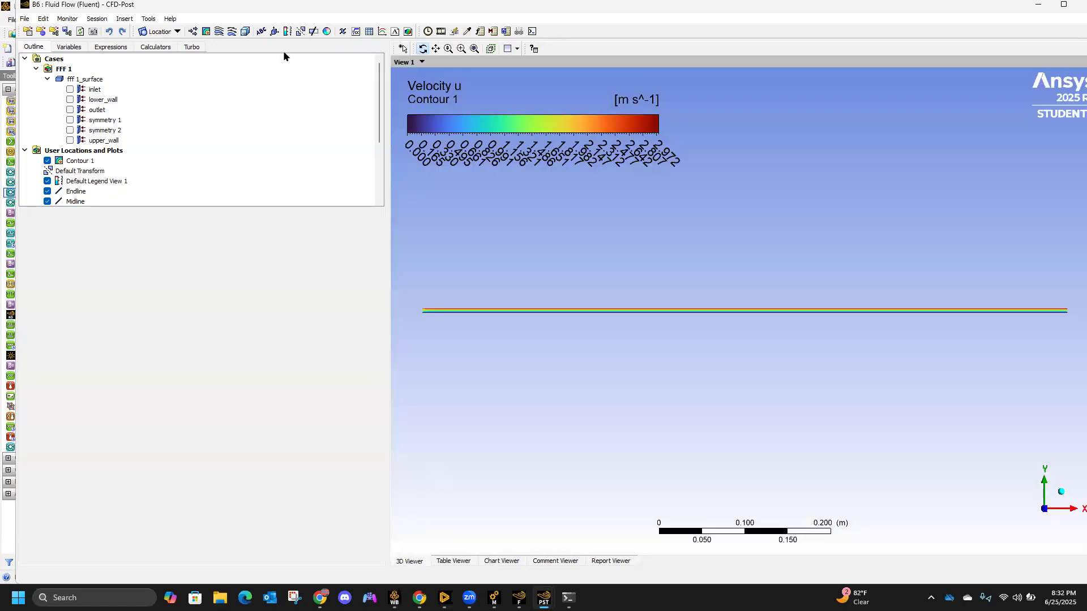
{"action": "scroll", "coordinate": [121, 151], "scroll_direction": "down", "scroll_amount": 3}
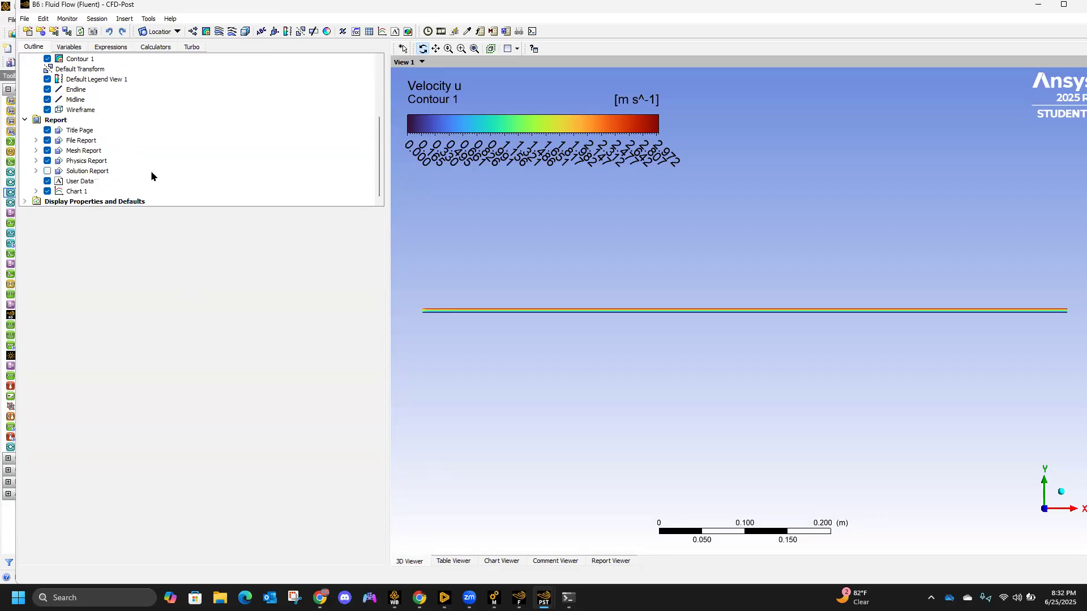
{"action": "left_click", "coordinate": [507, 563]}
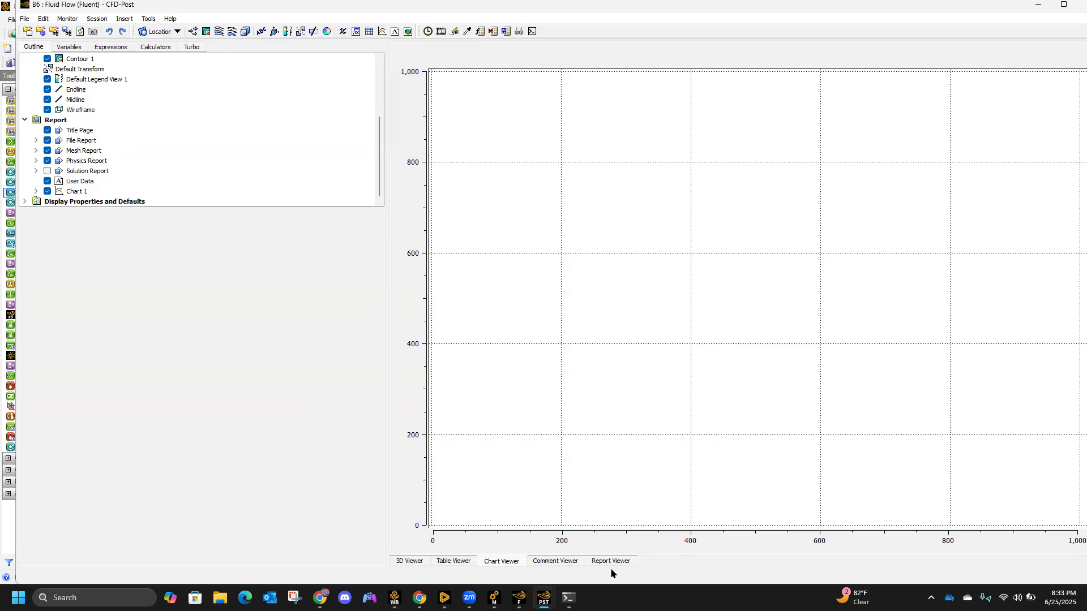
{"action": "left_click", "coordinate": [410, 560]}
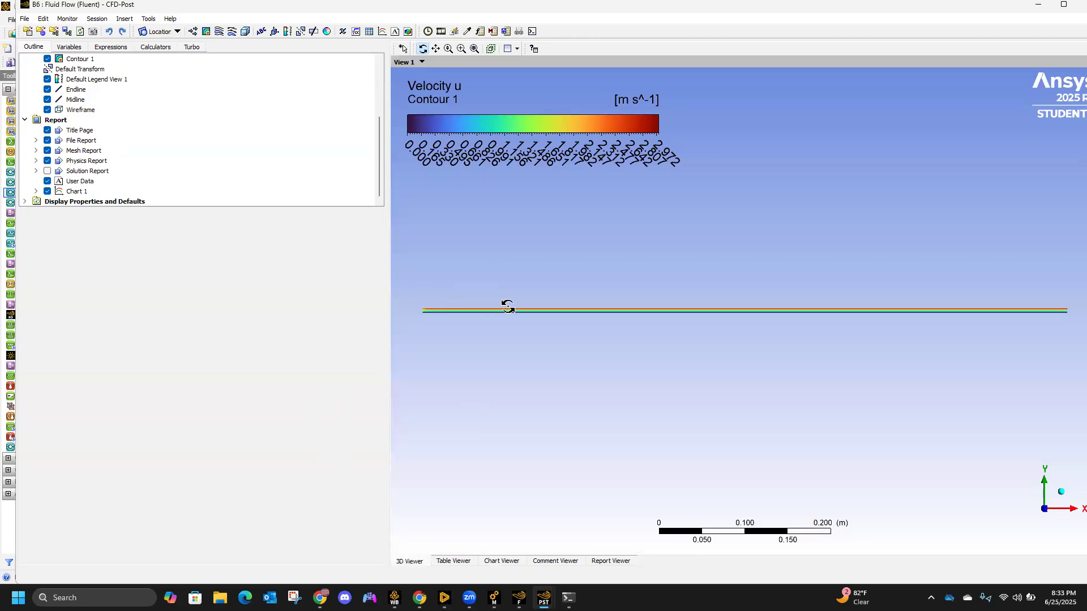
Switch to system A's CFD-Post window to examine the Poiseuille flow velocity profile chart.
{"action": "mouse_move", "coordinate": [444, 597]}
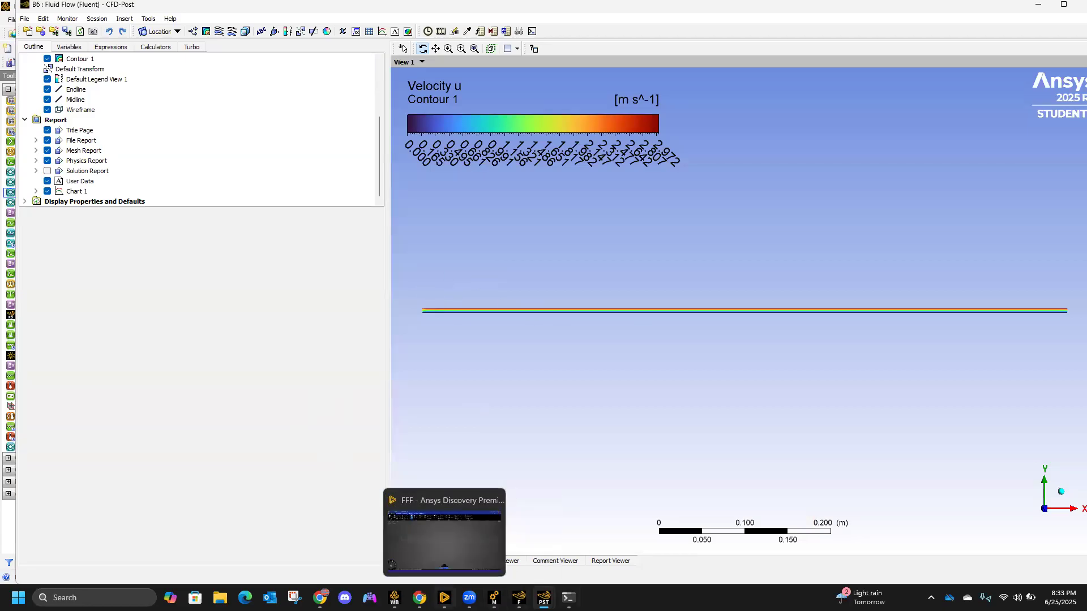
{"action": "mouse_move", "coordinate": [519, 598]}
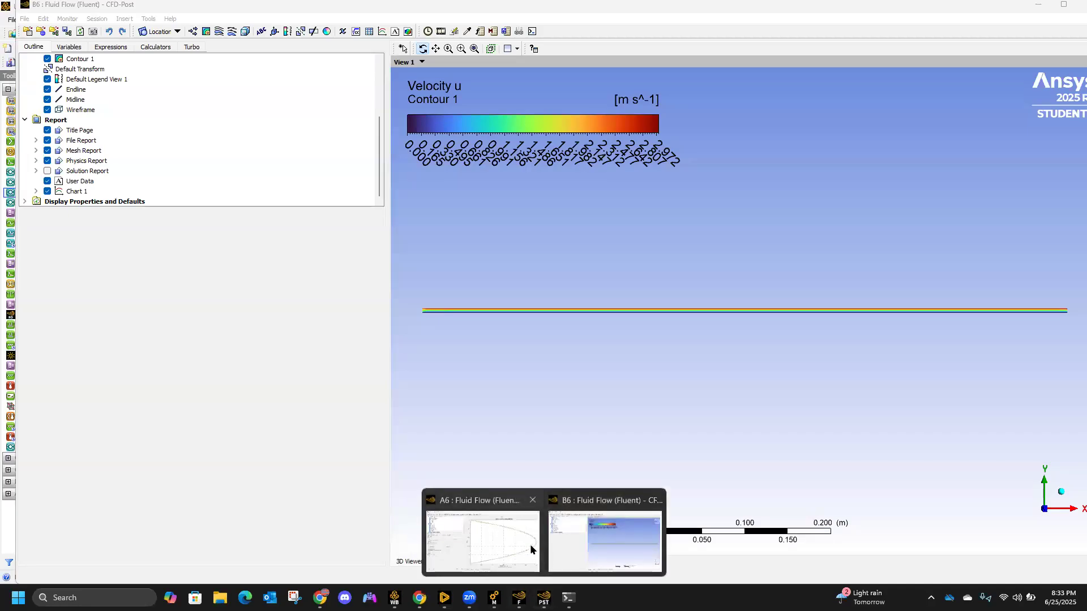
{"action": "left_click", "coordinate": [509, 546]}
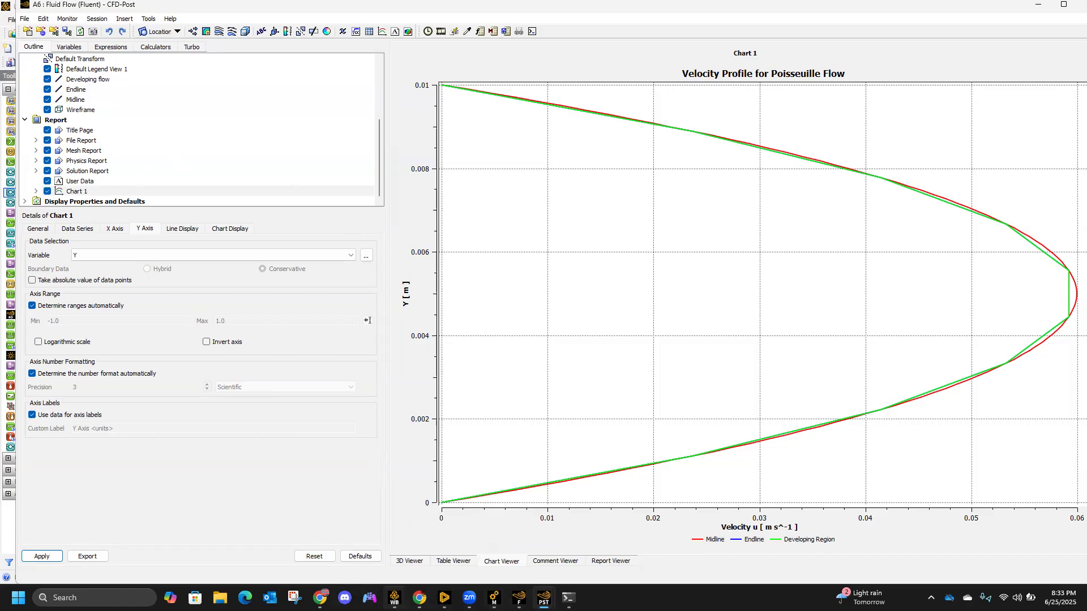
Go through the Workbench project to system B's Fluent window and look over its materials, boundary conditions and solution settings.
{"action": "left_click", "coordinate": [395, 598]}
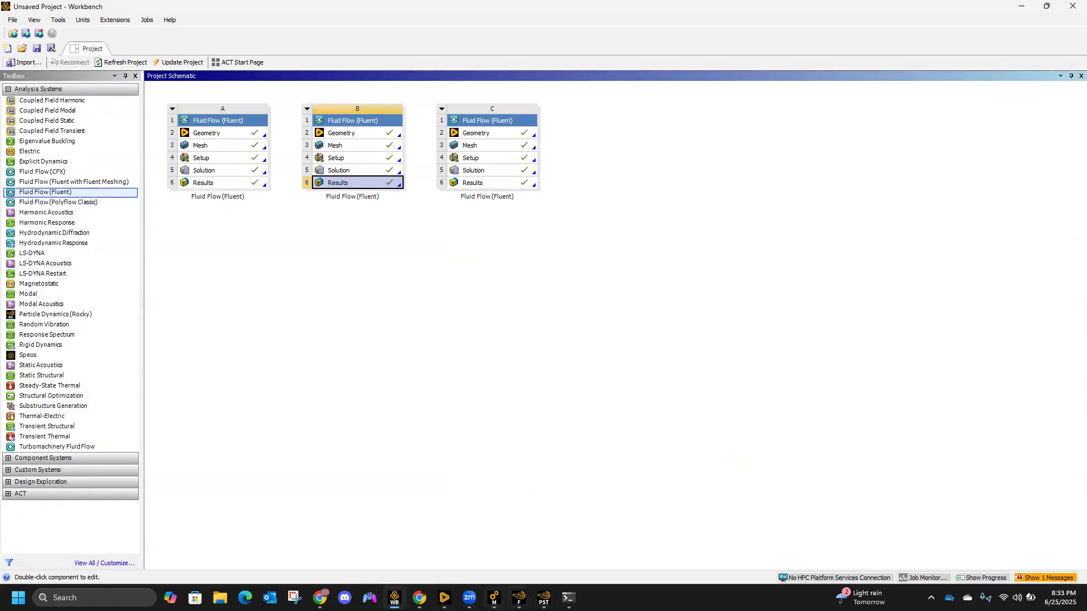
{"action": "mouse_move", "coordinate": [519, 597]}
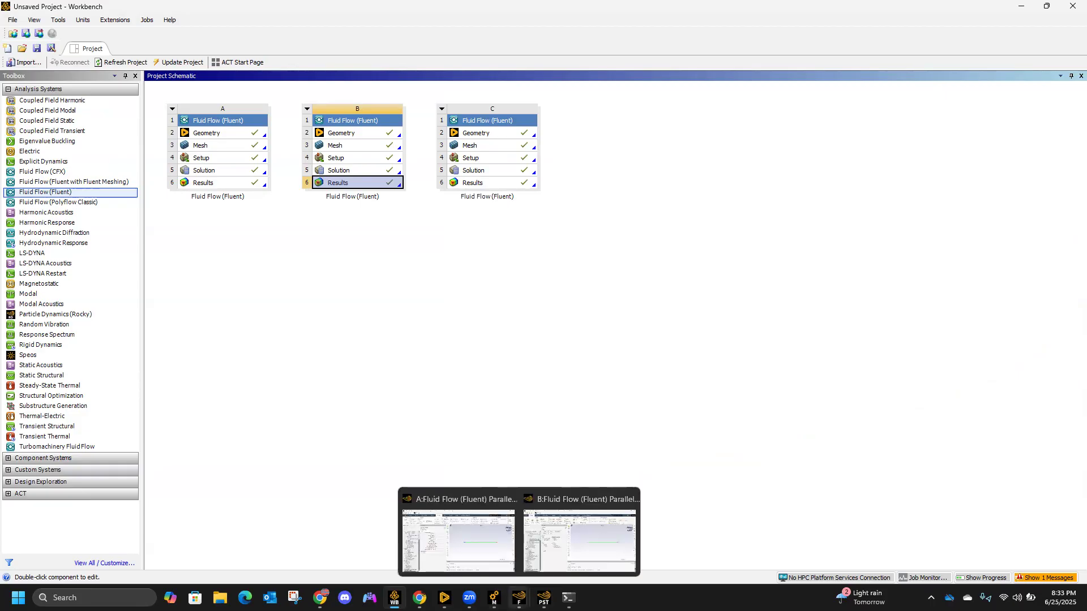
{"action": "left_click", "coordinate": [583, 535]}
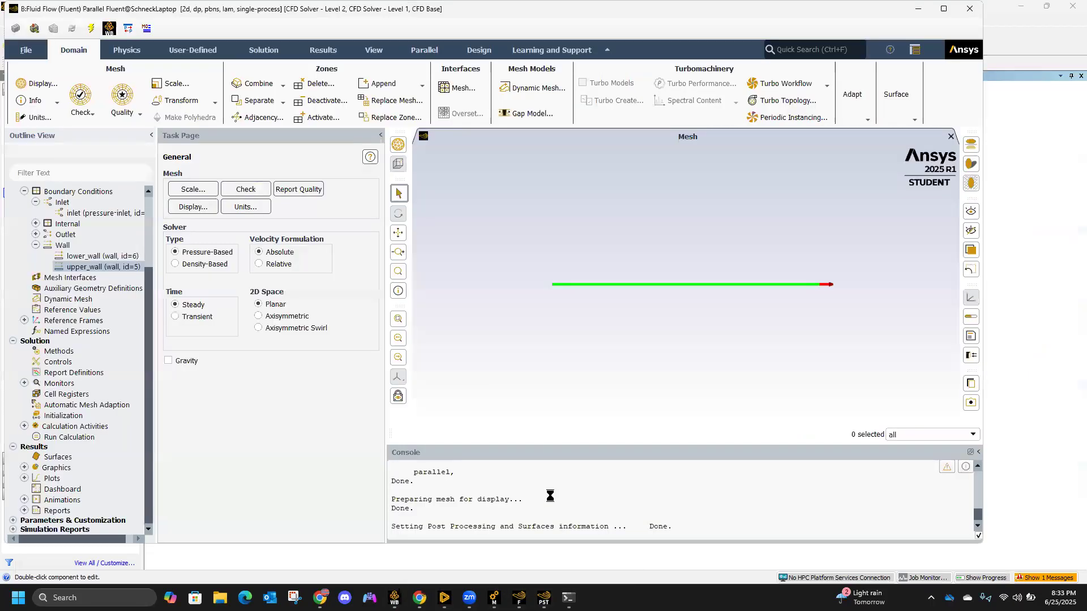
{"action": "scroll", "coordinate": [102, 280], "scroll_direction": "up", "scroll_amount": 2}
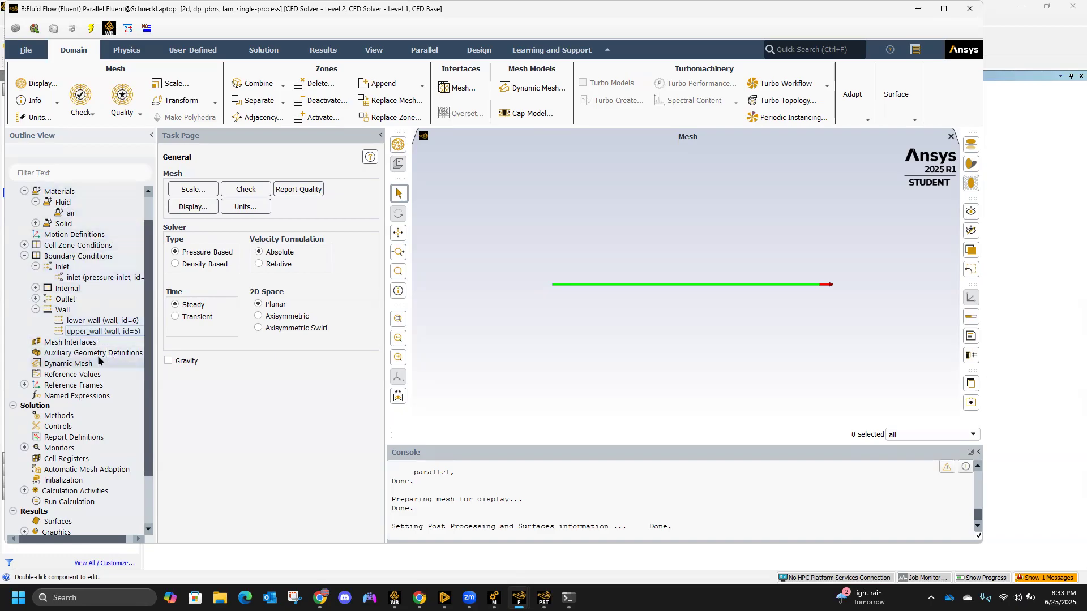
{"action": "scroll", "coordinate": [100, 360], "scroll_direction": "down", "scroll_amount": 2}
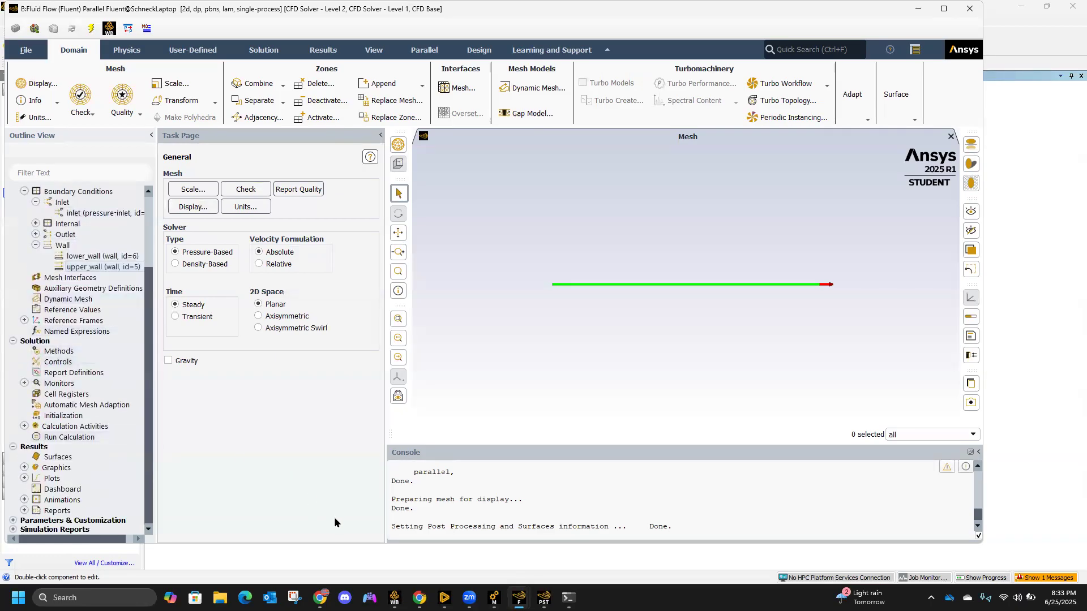
Bring system A's Poiseuille velocity profile chart back up in CFD-Post and start a screen capture of it.
{"action": "mouse_move", "coordinate": [543, 599]}
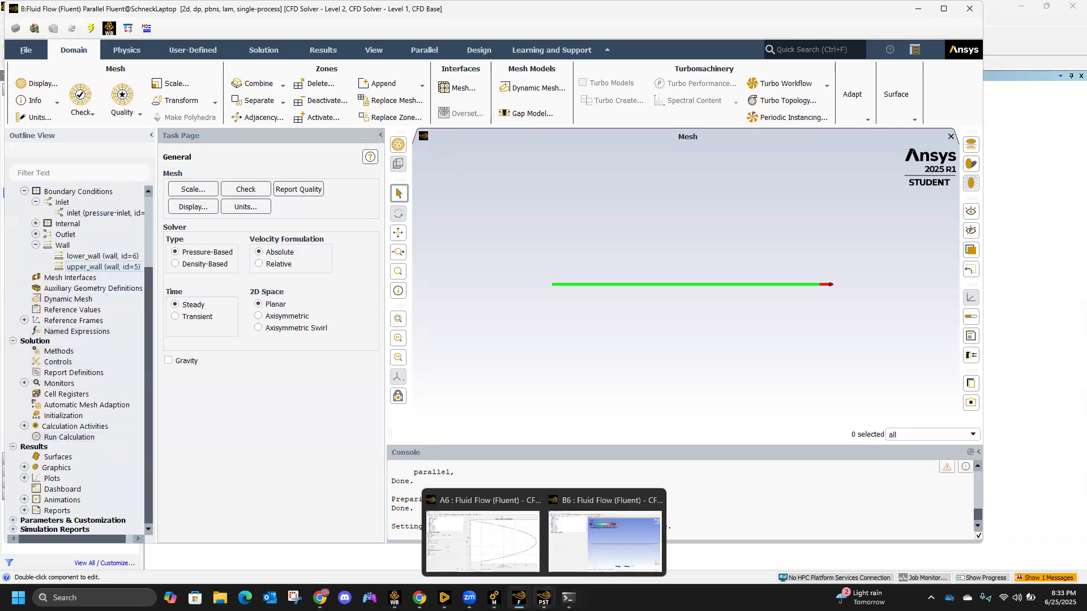
{"action": "left_click", "coordinate": [512, 547]}
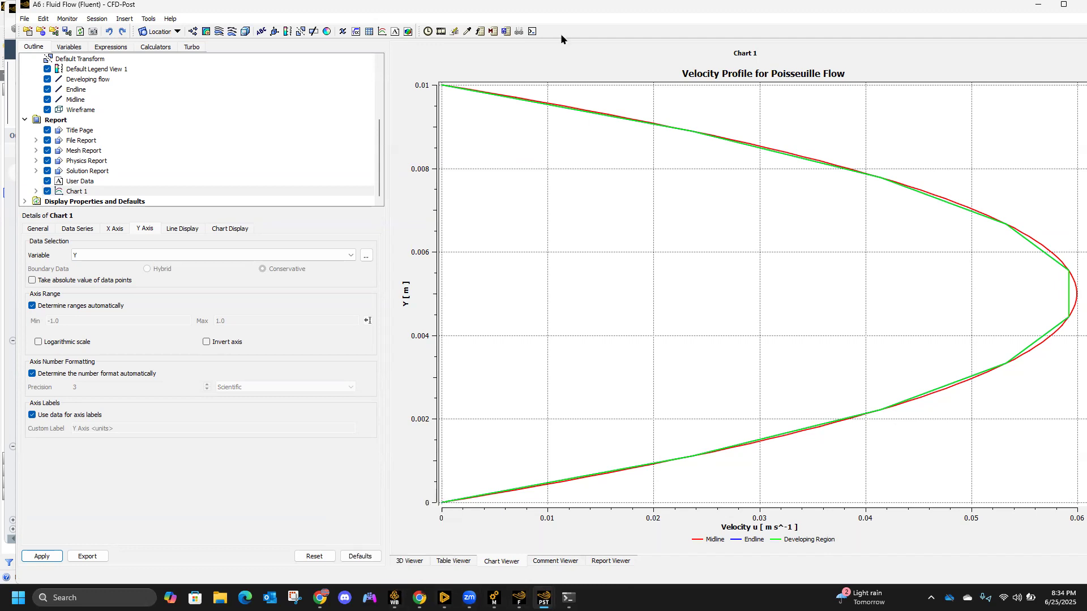
{"action": "key", "text": "super+shift+s"}
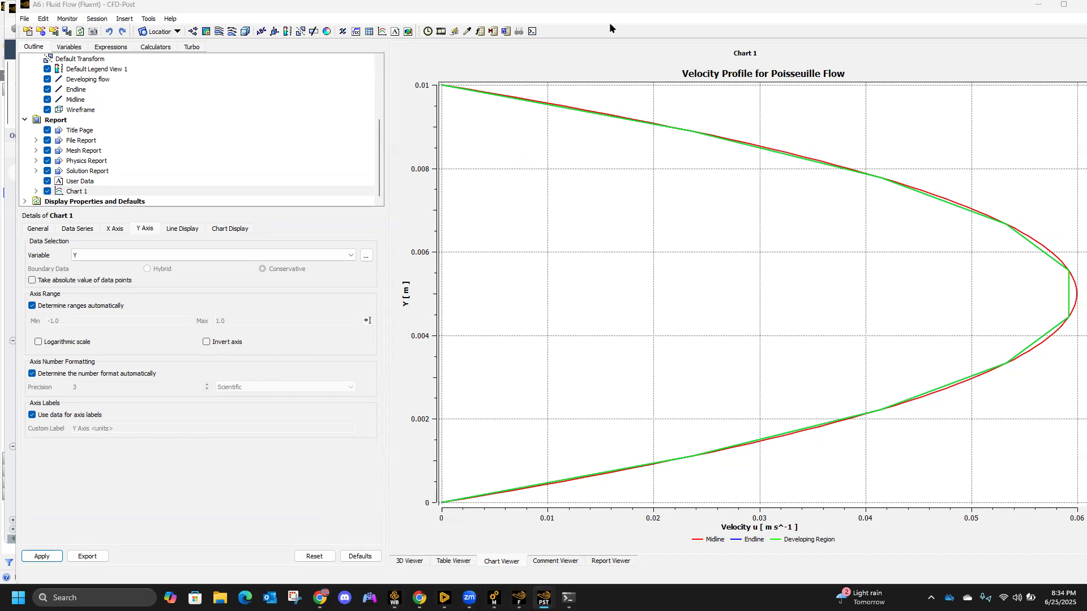